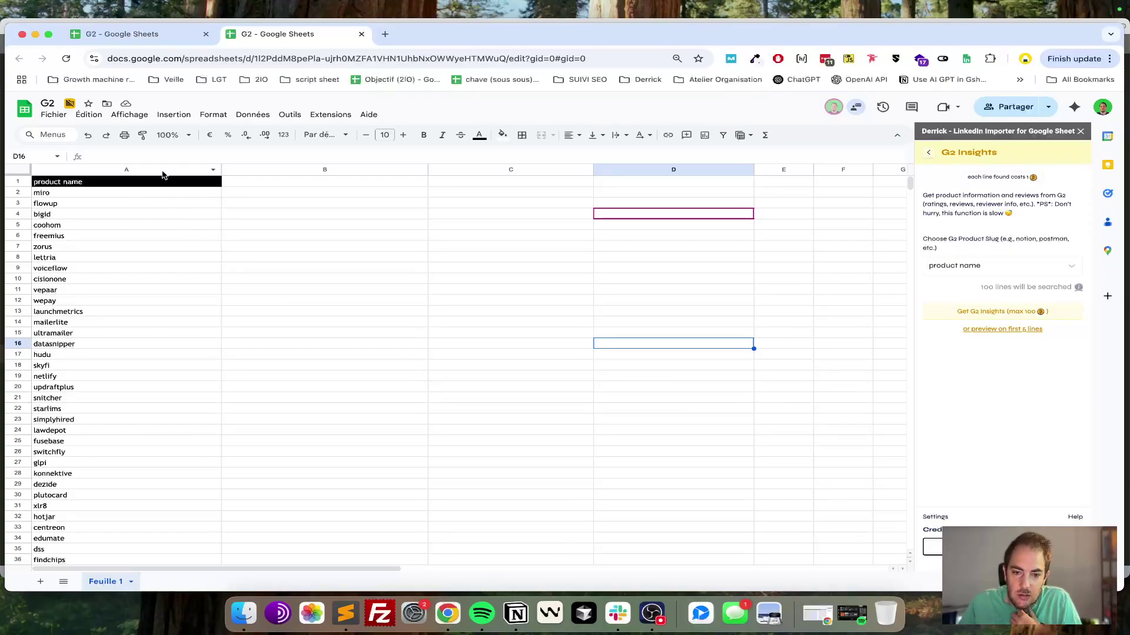
Look over the product names in column A, selecting the range from miro to starlims.
{"action": "left_click_drag", "start_coordinate": [157, 186], "coordinate": [154, 588]}
{"action": "left_click", "coordinate": [154, 319]}
{"action": "key", "text": "super+Up"}
{"action": "key", "text": "Down"}
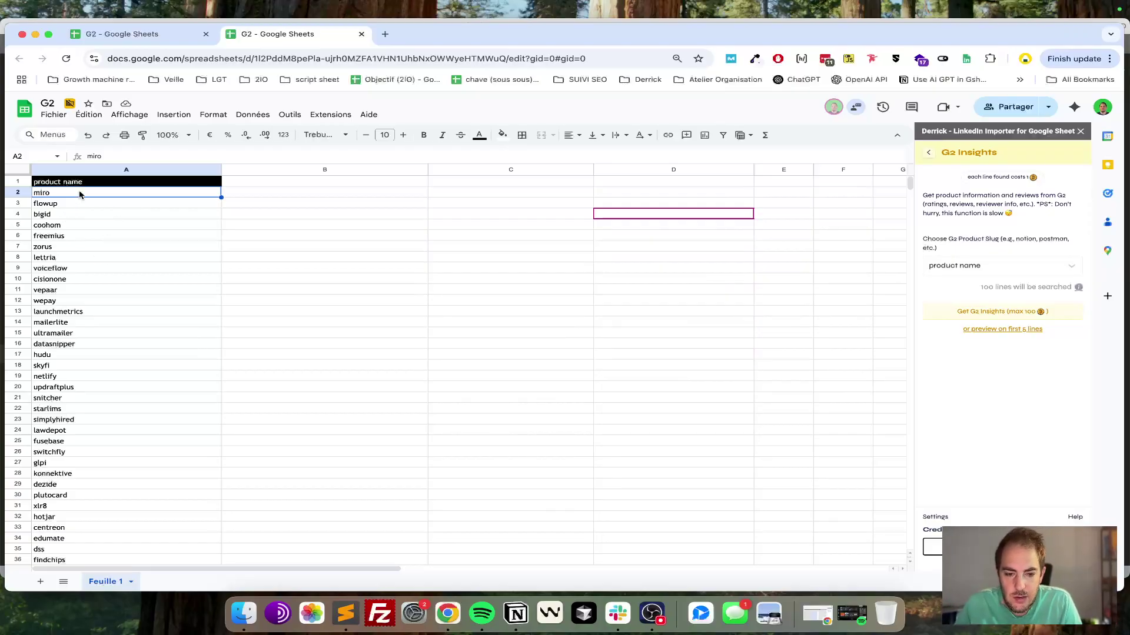
{"action": "left_click_drag", "start_coordinate": [79, 194], "coordinate": [79, 412]}
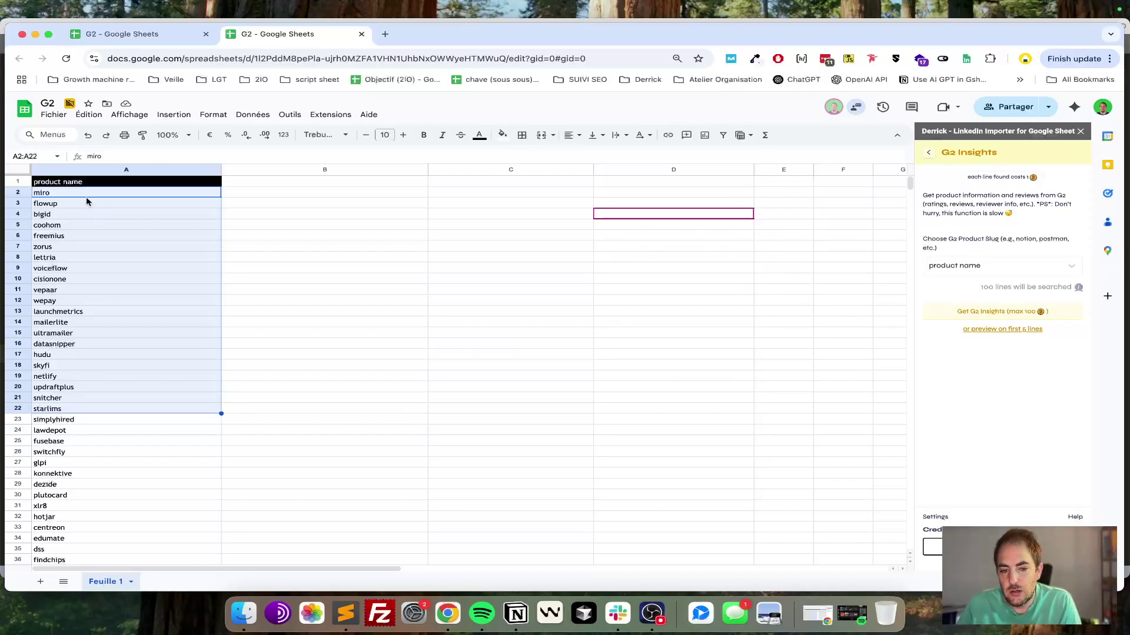
Search for "g2 notion" in a new browser tab, open Notion's G2 reviews page and locate the product slug in its URL.
{"action": "left_click", "coordinate": [385, 35]}
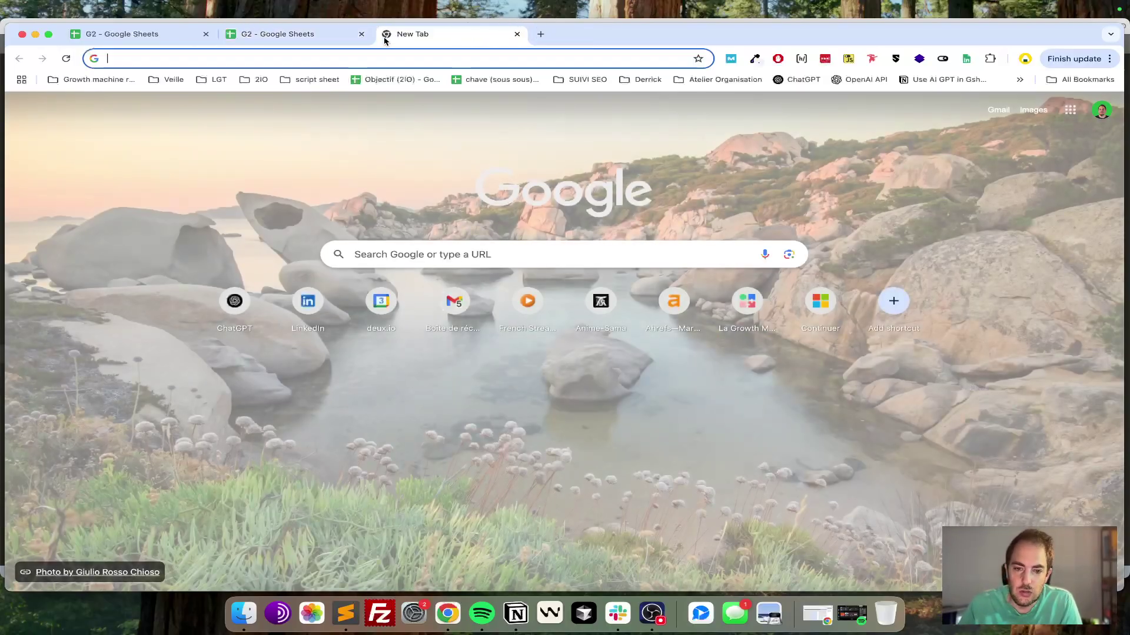
{"action": "type", "text": "g2 notion"}
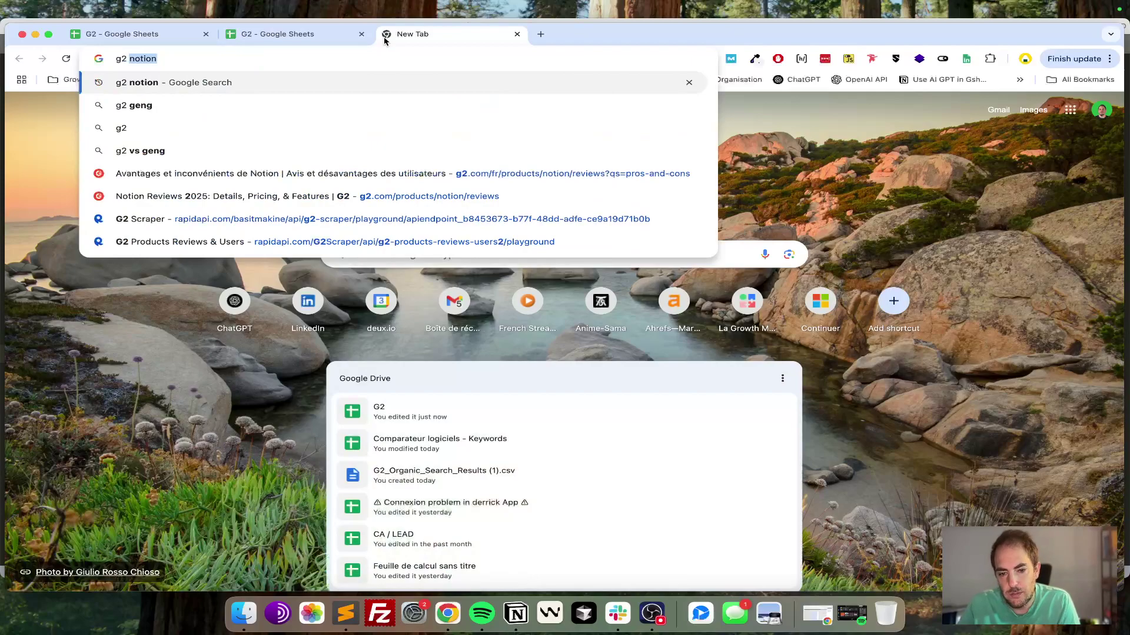
{"action": "left_click", "coordinate": [445, 203]}
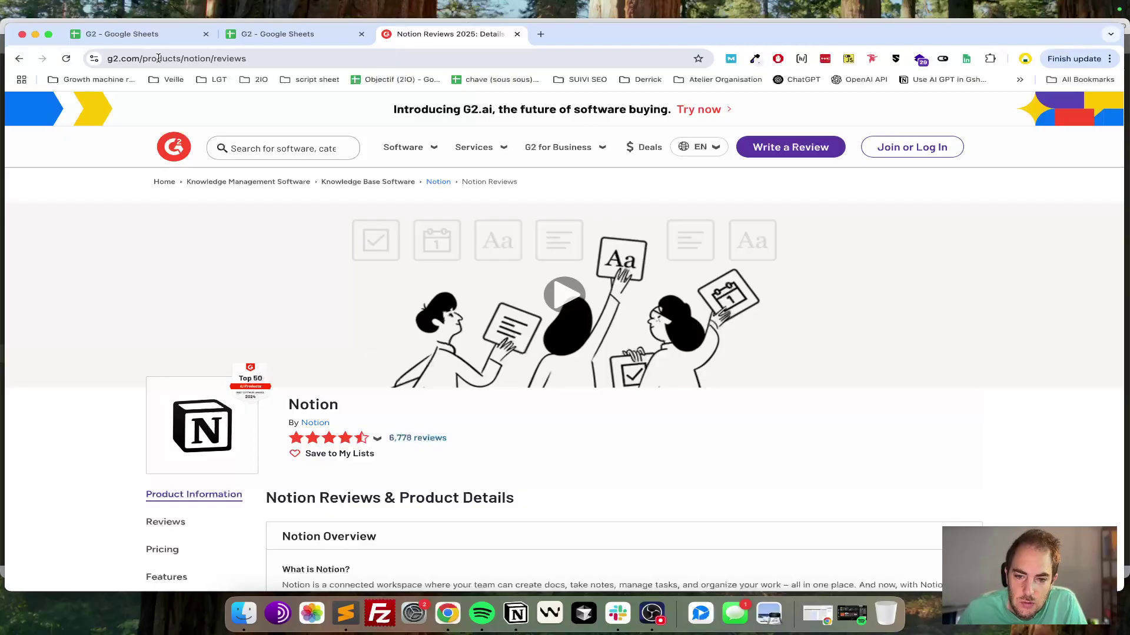
{"action": "double_click", "coordinate": [157, 58]}
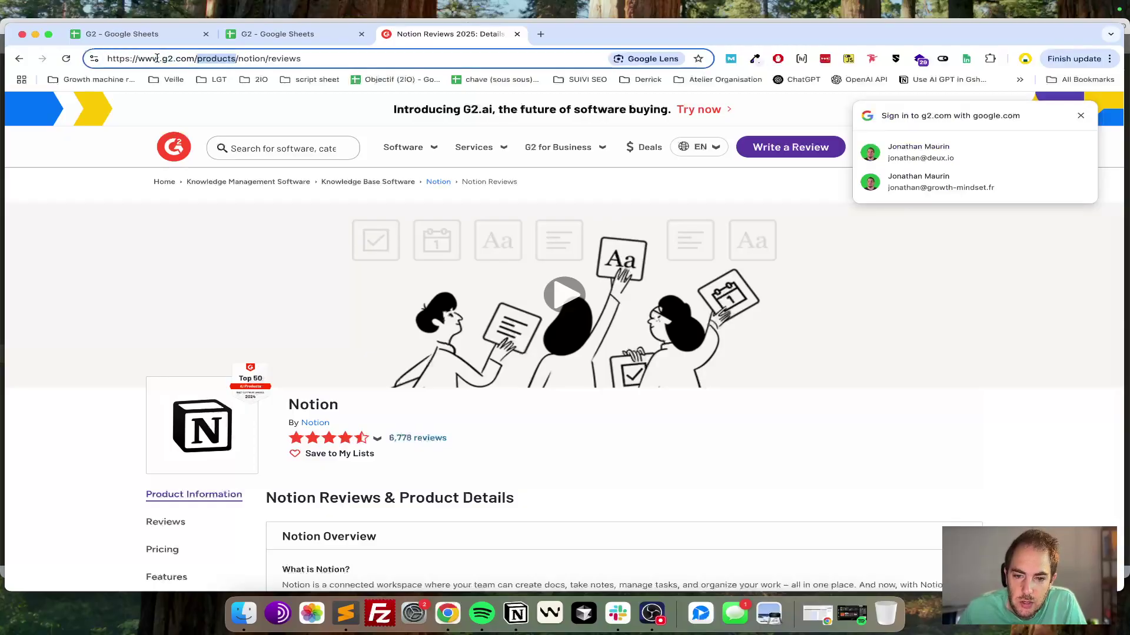
{"action": "double_click", "coordinate": [253, 60]}
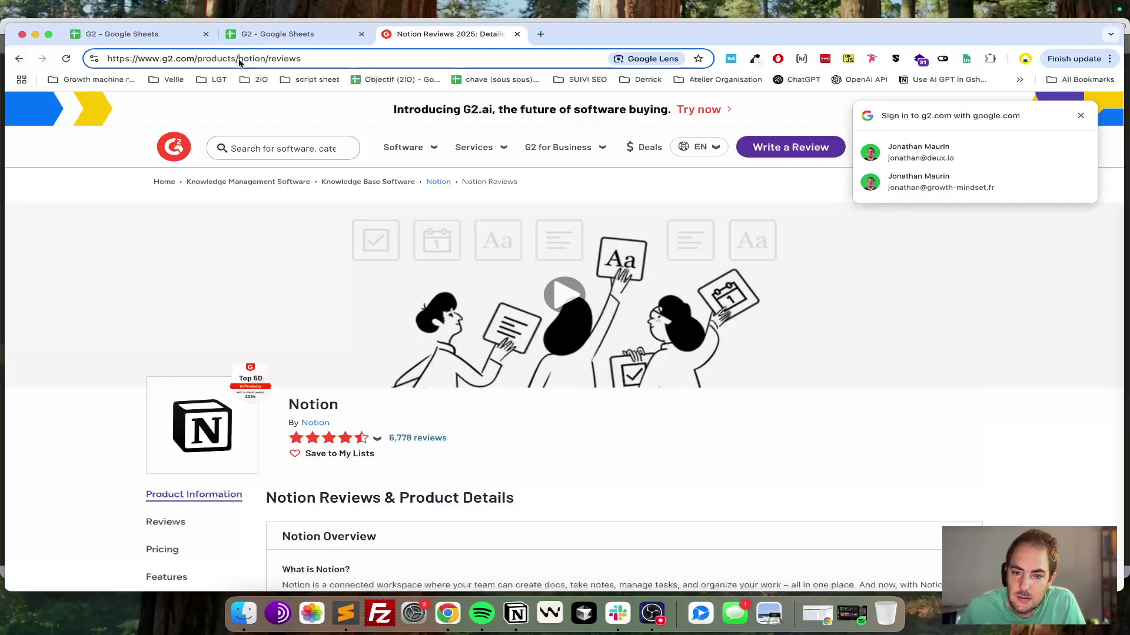
Return to the G2 spreadsheet and review the whole list of product names in column A.
{"action": "left_click", "coordinate": [304, 39]}
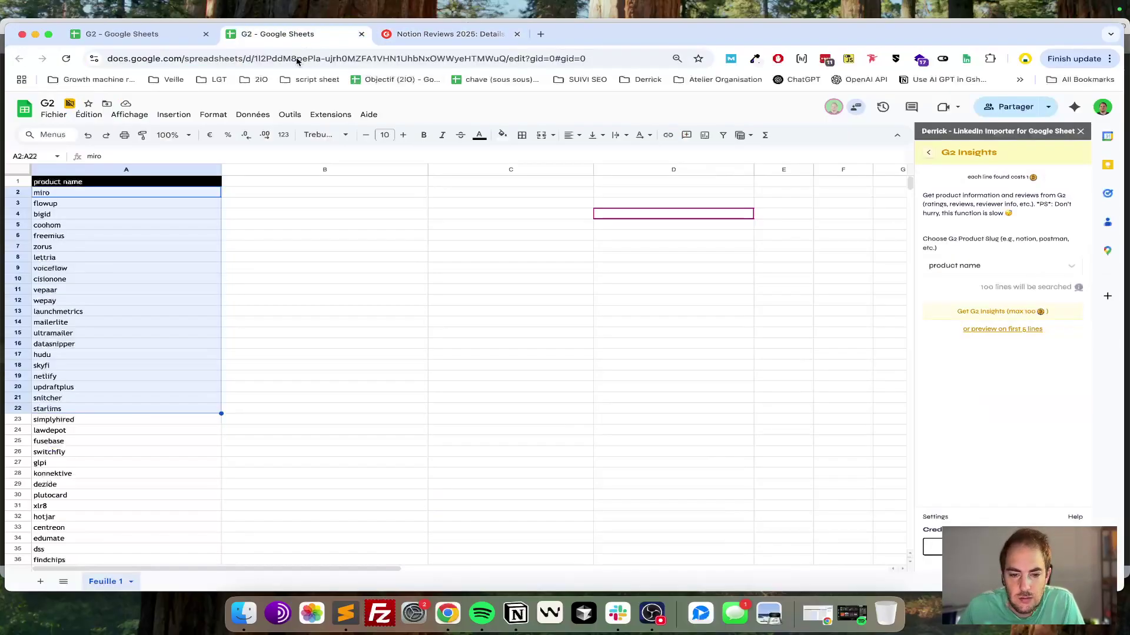
{"action": "scroll", "coordinate": [93, 412], "scroll_direction": "down", "scroll_amount": 19}
{"action": "scroll", "coordinate": [90, 411], "scroll_direction": "up", "scroll_amount": 19}
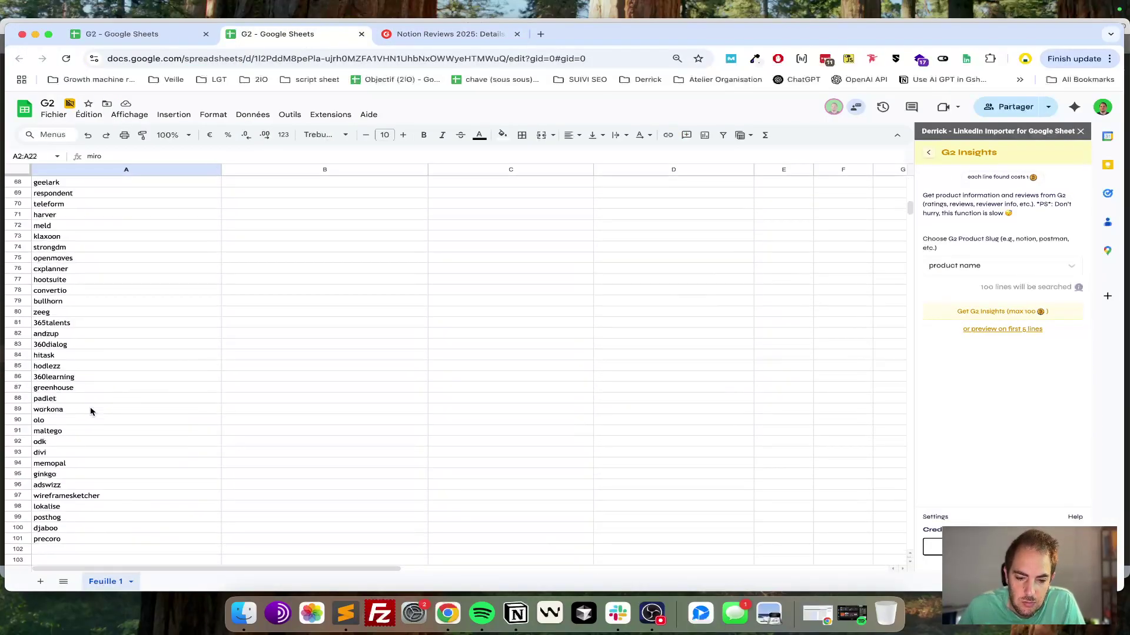
{"action": "left_click", "coordinate": [136, 196]}
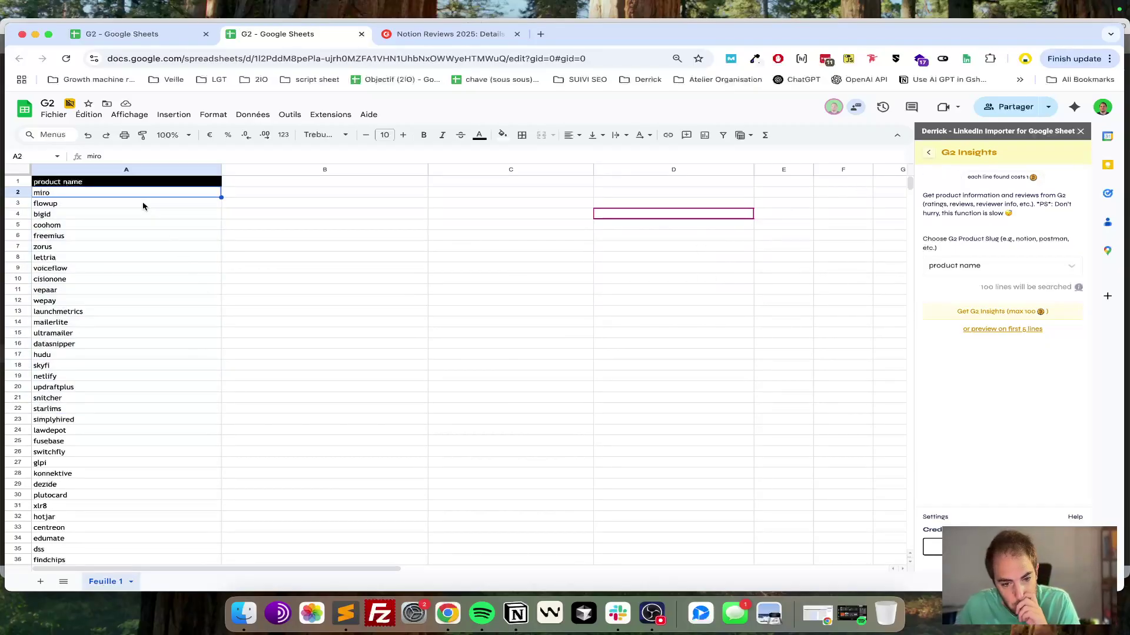
{"action": "left_click_drag", "start_coordinate": [83, 194], "coordinate": [88, 549]}
{"action": "scroll", "coordinate": [159, 330], "scroll_direction": "down", "scroll_amount": 3}
{"action": "scroll", "coordinate": [159, 329], "scroll_direction": "up", "scroll_amount": 3}
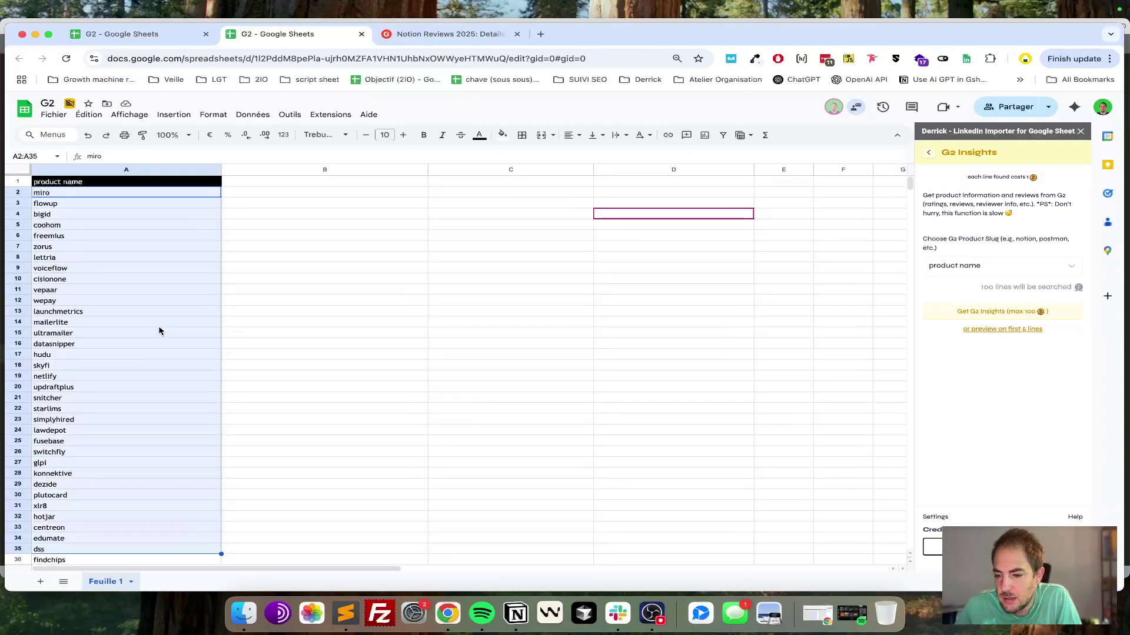
Choose "product name" as the G2 product slug column and run the G2 Insights preview on the first 5 lines.
{"action": "left_click", "coordinate": [989, 263]}
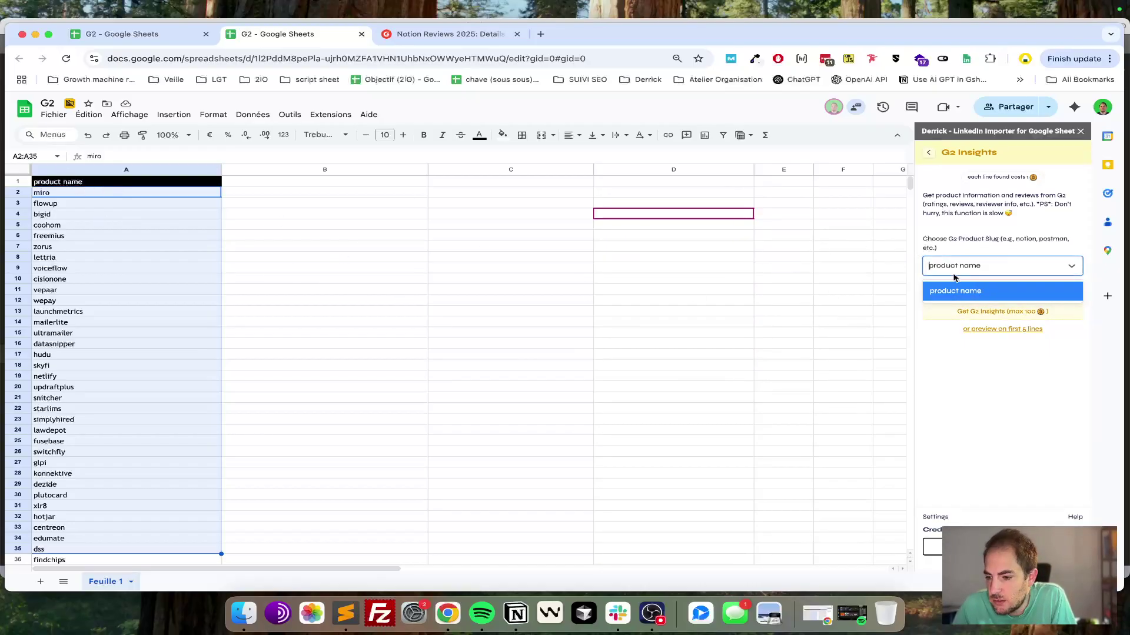
{"action": "left_click", "coordinate": [965, 291]}
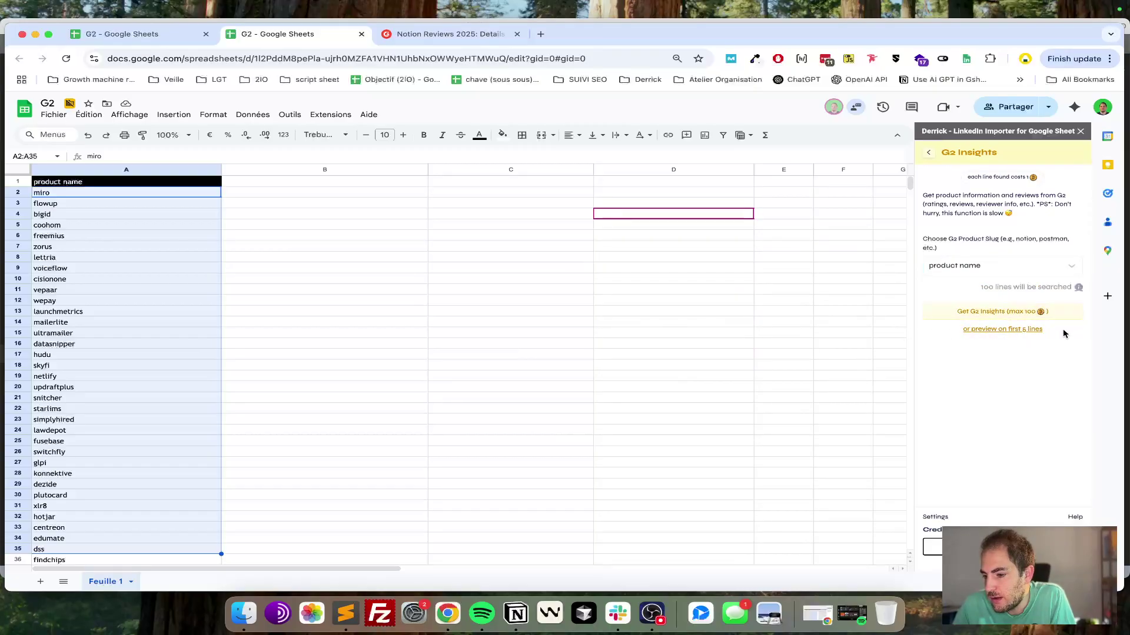
{"action": "left_click", "coordinate": [1002, 329]}
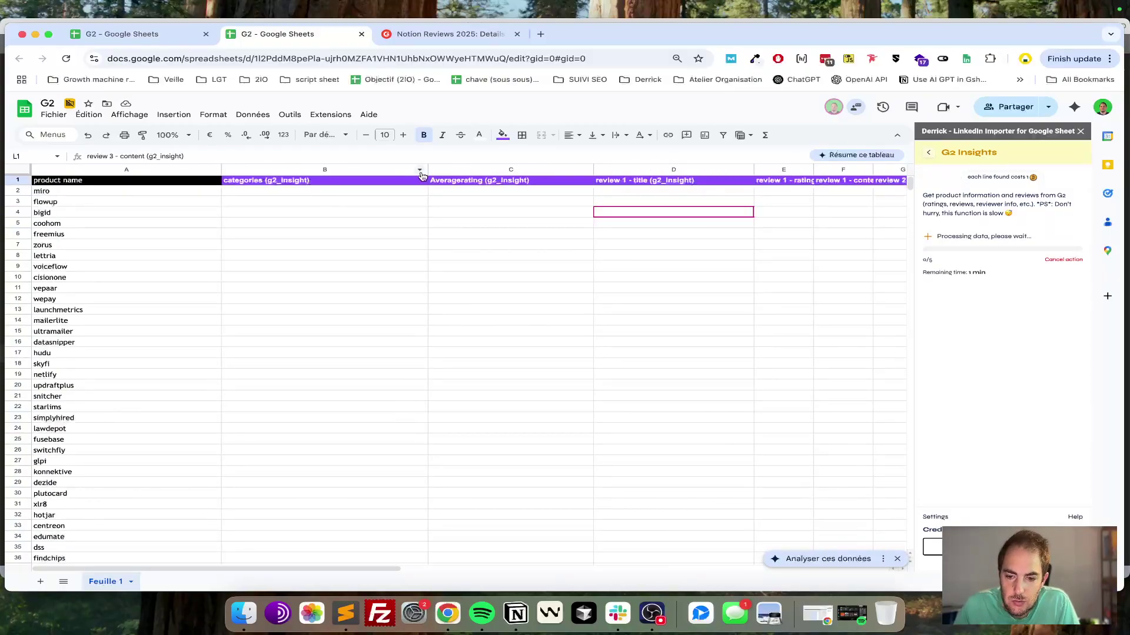
Narrow all the new G2 insight columns, B through P, to one uniform width.
{"action": "left_click", "coordinate": [377, 170]}
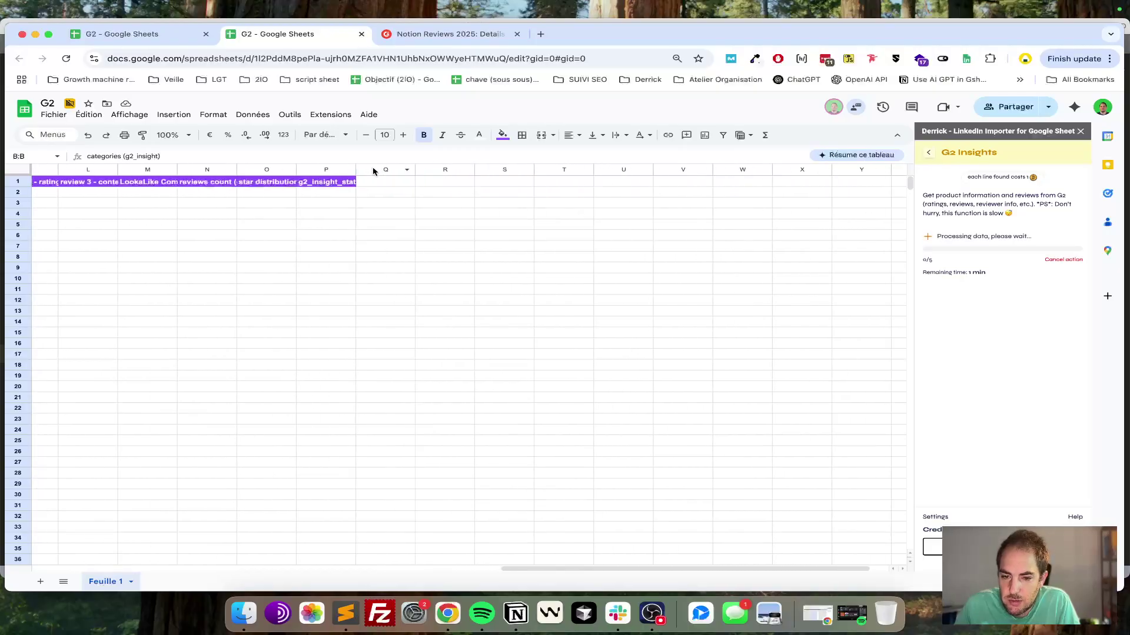
{"action": "left_click", "coordinate": [337, 170], "text": "shift"}
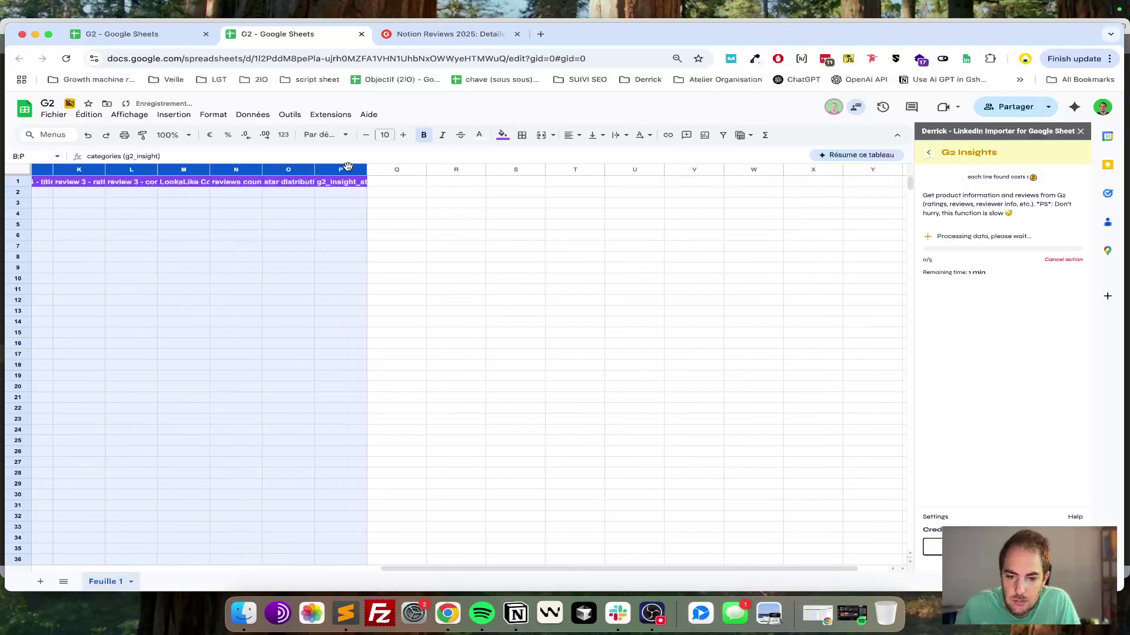
{"action": "left_click", "coordinate": [267, 191]}
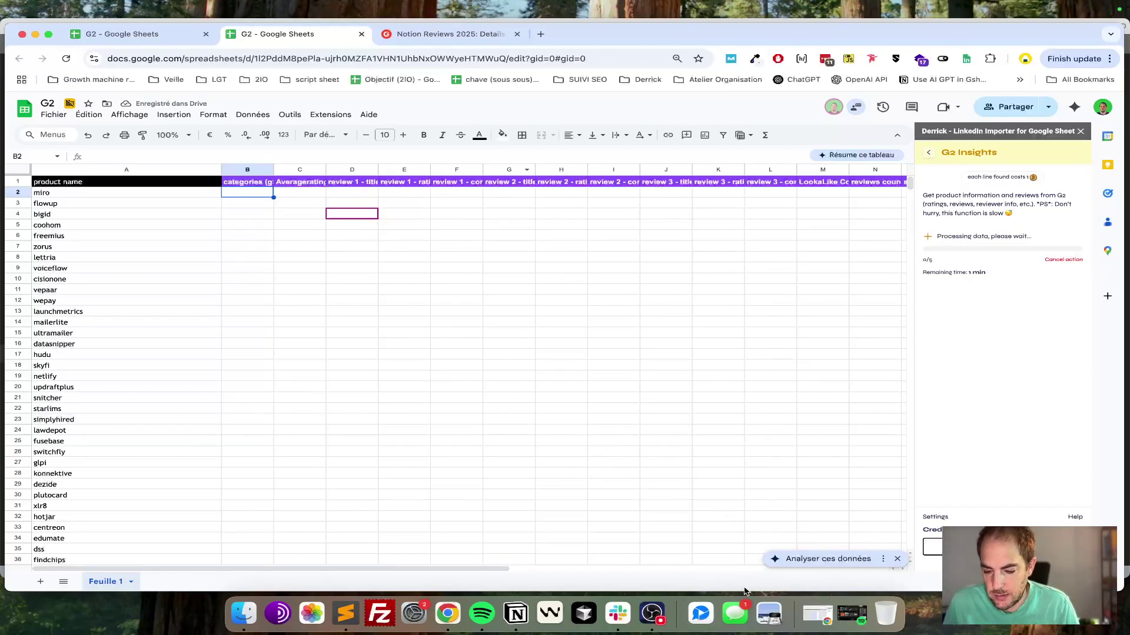
Widen columns B through E to fit the categories, average rating, review 1 title and review 1 rating headers.
{"action": "double_click", "coordinate": [274, 170]}
{"action": "left_click_drag", "start_coordinate": [397, 169], "coordinate": [476, 170]}
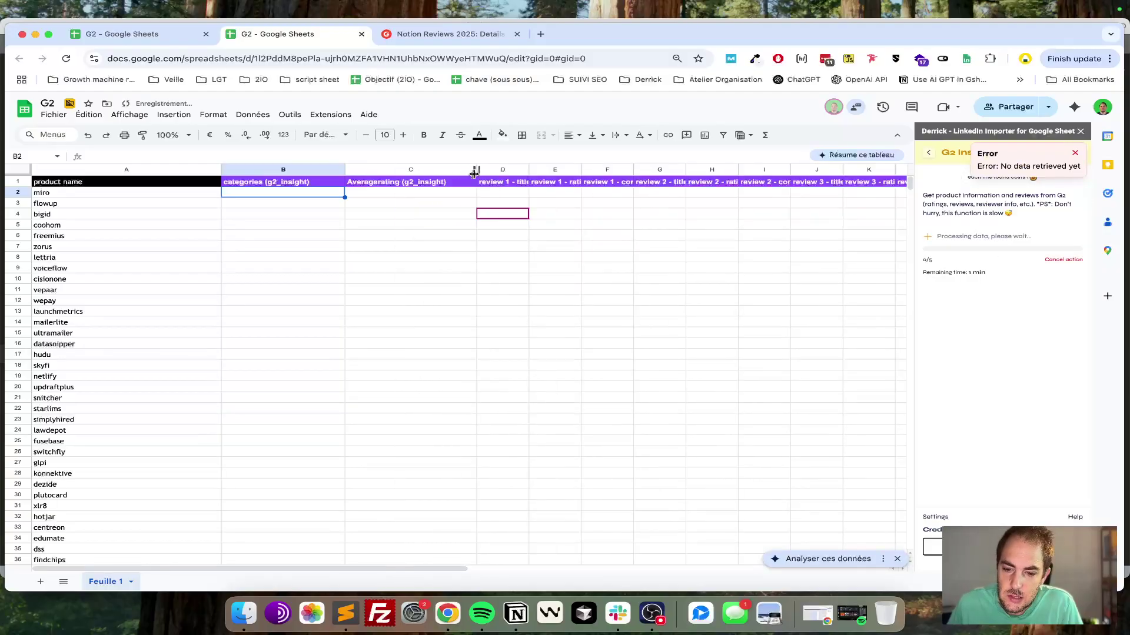
{"action": "left_click", "coordinate": [426, 196]}
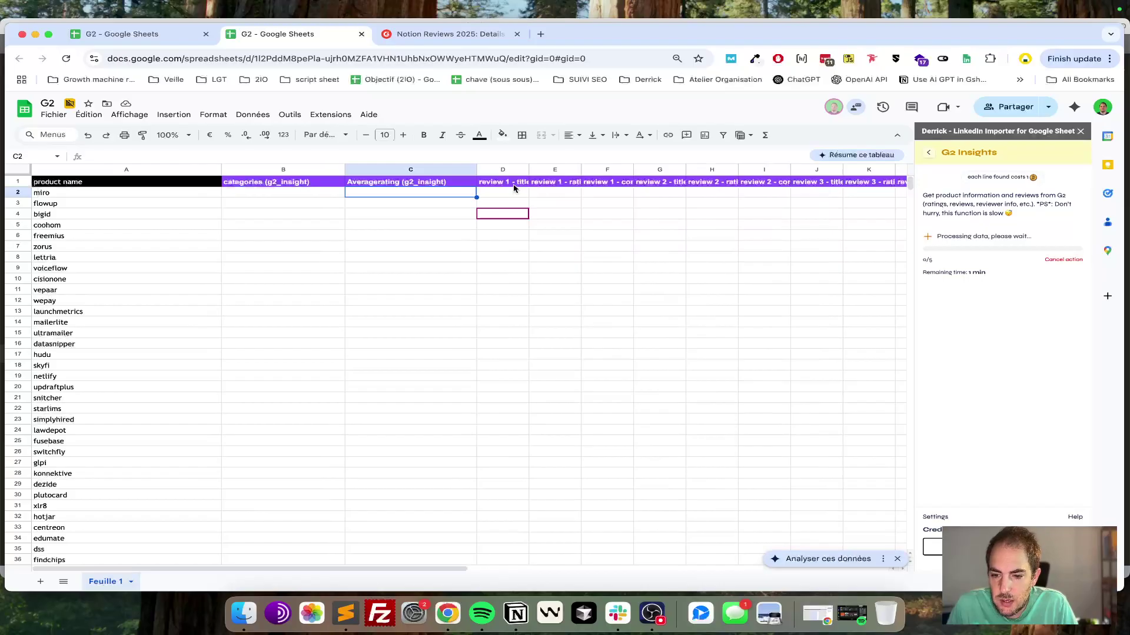
{"action": "left_click_drag", "start_coordinate": [529, 170], "coordinate": [588, 170]}
{"action": "left_click", "coordinate": [552, 196]}
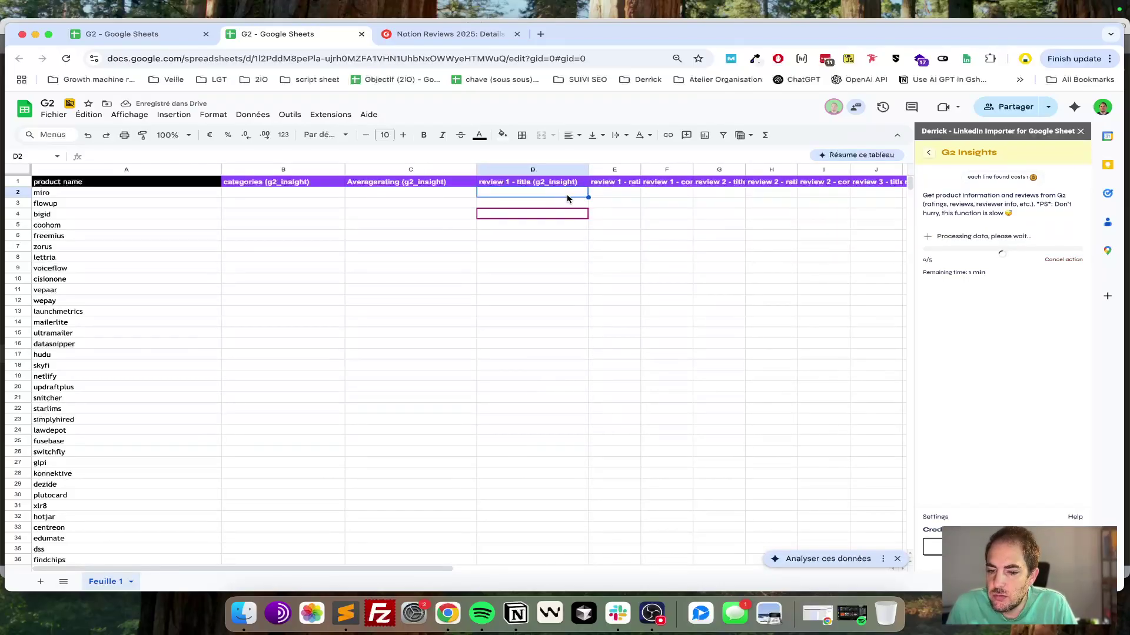
{"action": "left_click_drag", "start_coordinate": [641, 170], "coordinate": [686, 170]}
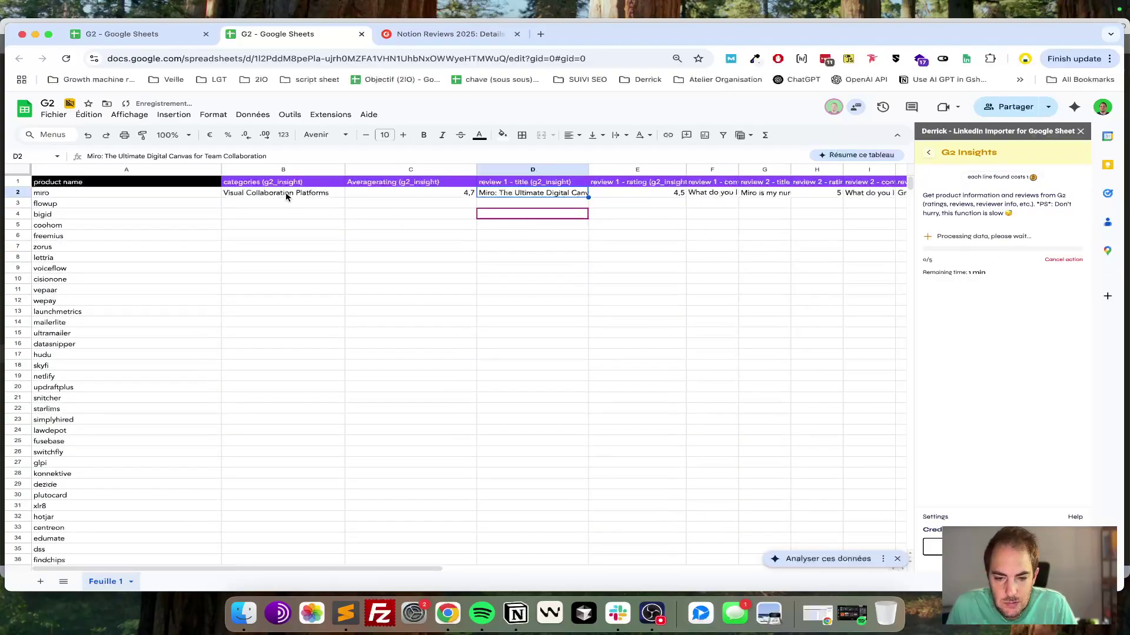
Check Miro's category, average rating and first review title, and widen column D to show more of the title.
{"action": "left_click", "coordinate": [286, 194]}
{"action": "left_click", "coordinate": [440, 194]}
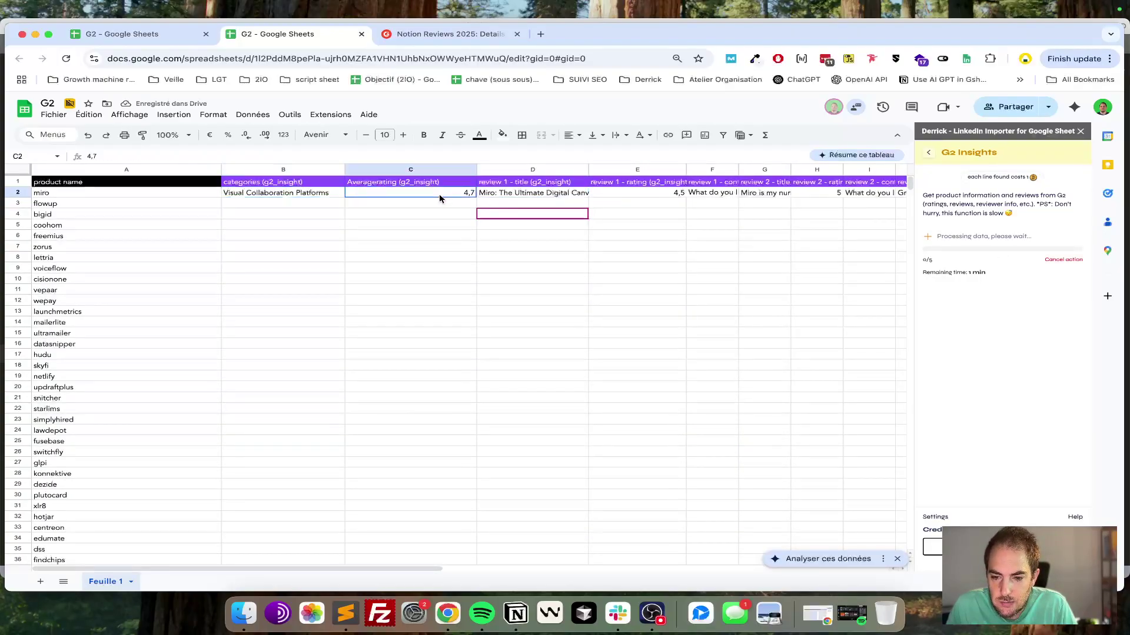
{"action": "left_click", "coordinate": [513, 196]}
{"action": "left_click_drag", "start_coordinate": [589, 170], "coordinate": [670, 170]}
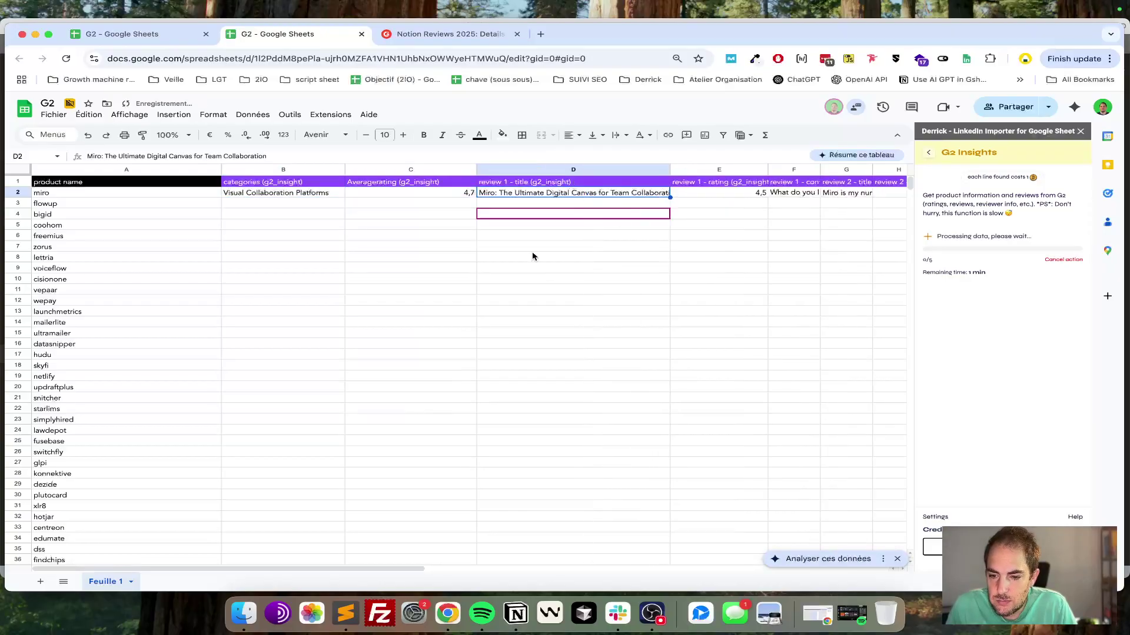
Check Miro's review 1 rating and content, and widen column F to fit the review 1 content header.
{"action": "scroll", "coordinate": [587, 191], "scroll_direction": "right", "scroll_amount": 5}
{"action": "left_click", "coordinate": [549, 195]}
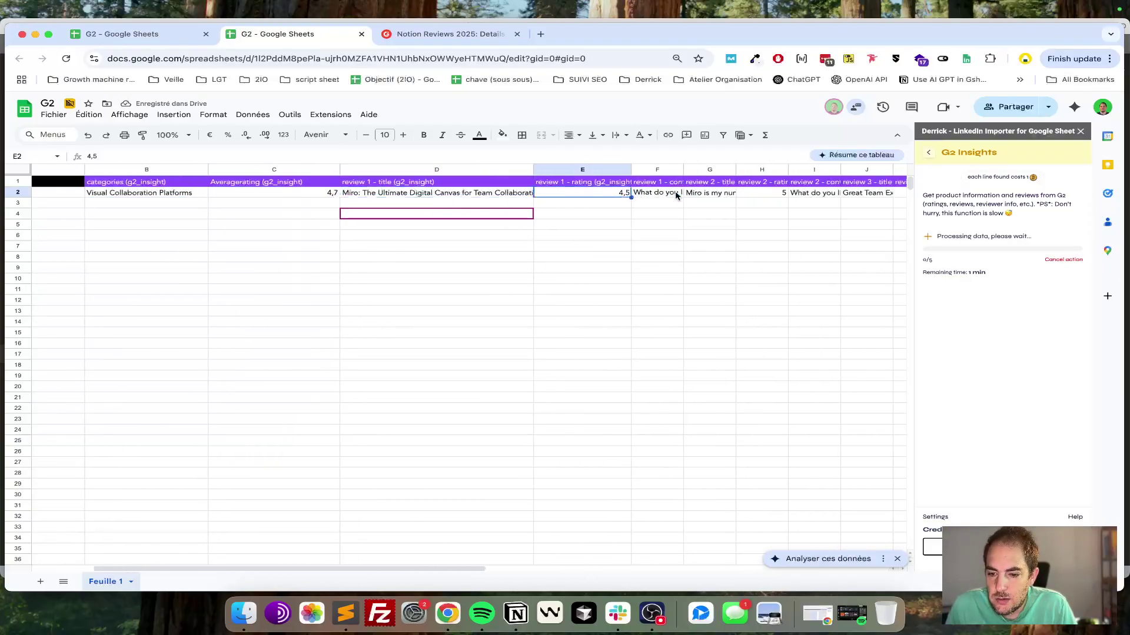
{"action": "scroll", "coordinate": [547, 182], "scroll_direction": "right", "scroll_amount": 4}
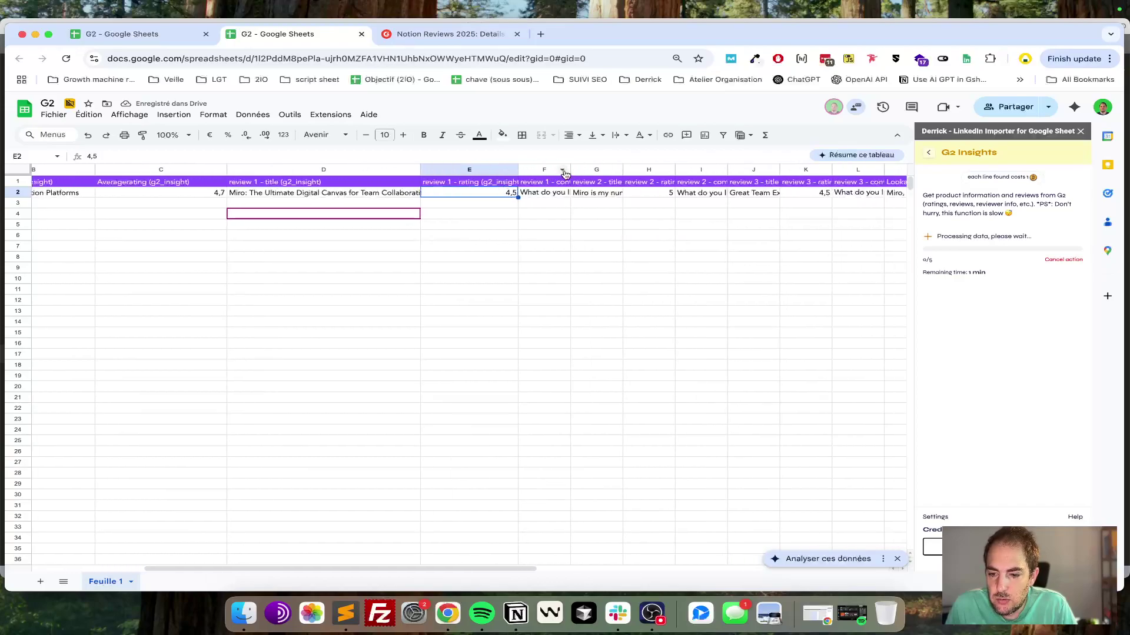
{"action": "left_click", "coordinate": [551, 193]}
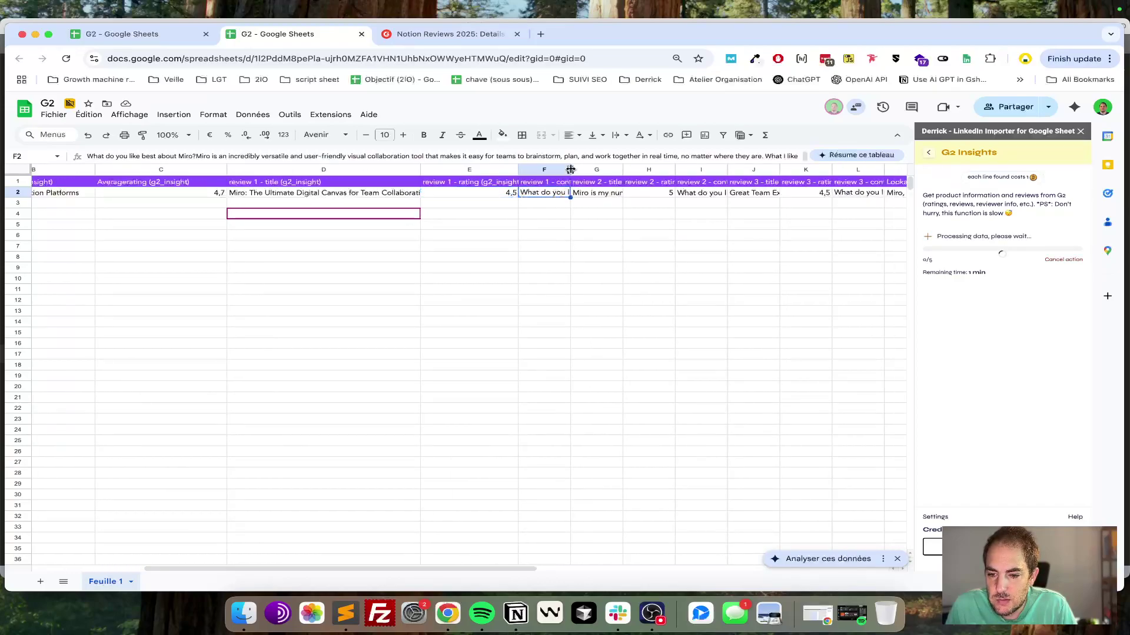
{"action": "left_click_drag", "start_coordinate": [570, 169], "coordinate": [695, 169]}
{"action": "scroll", "coordinate": [596, 206], "scroll_direction": "right", "scroll_amount": 5}
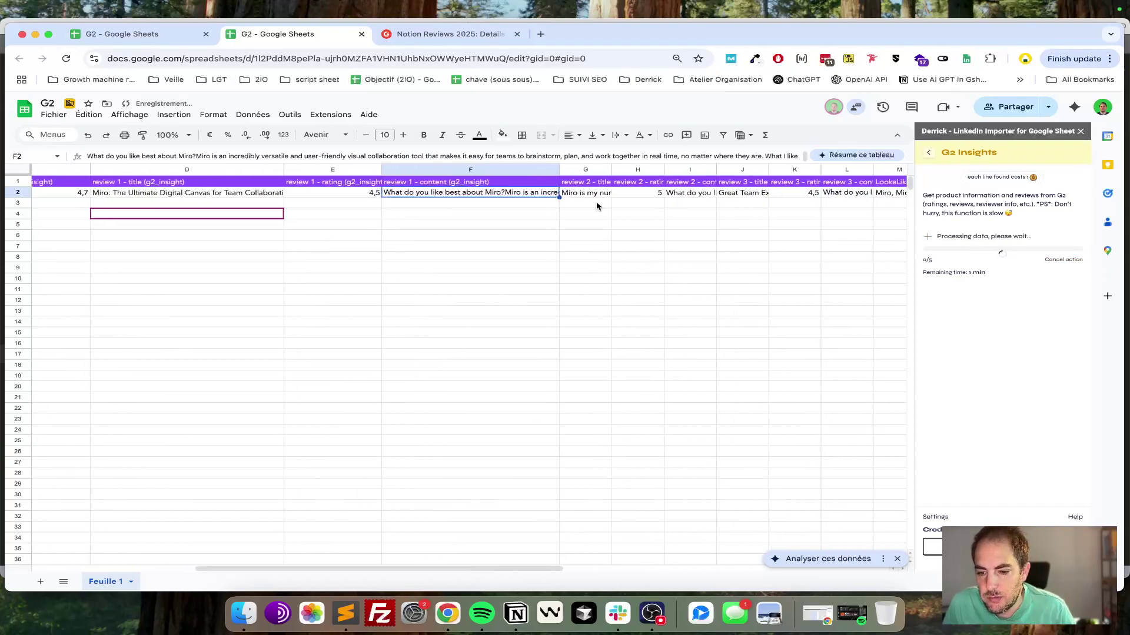
Check Miro's third review, fit column M to its LookaLike Competitors entries, and select the Miro and FlowUp competitor cells.
{"action": "scroll", "coordinate": [561, 197], "scroll_direction": "right", "scroll_amount": 2}
{"action": "left_click_drag", "start_coordinate": [473, 193], "coordinate": [611, 195]}
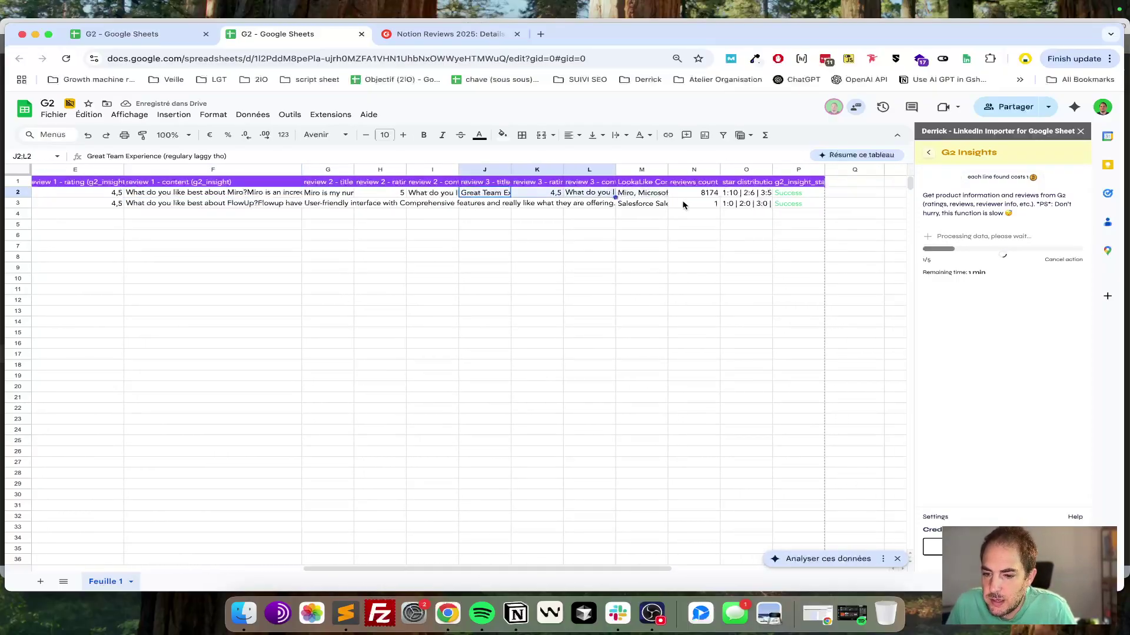
{"action": "double_click", "coordinate": [668, 170]}
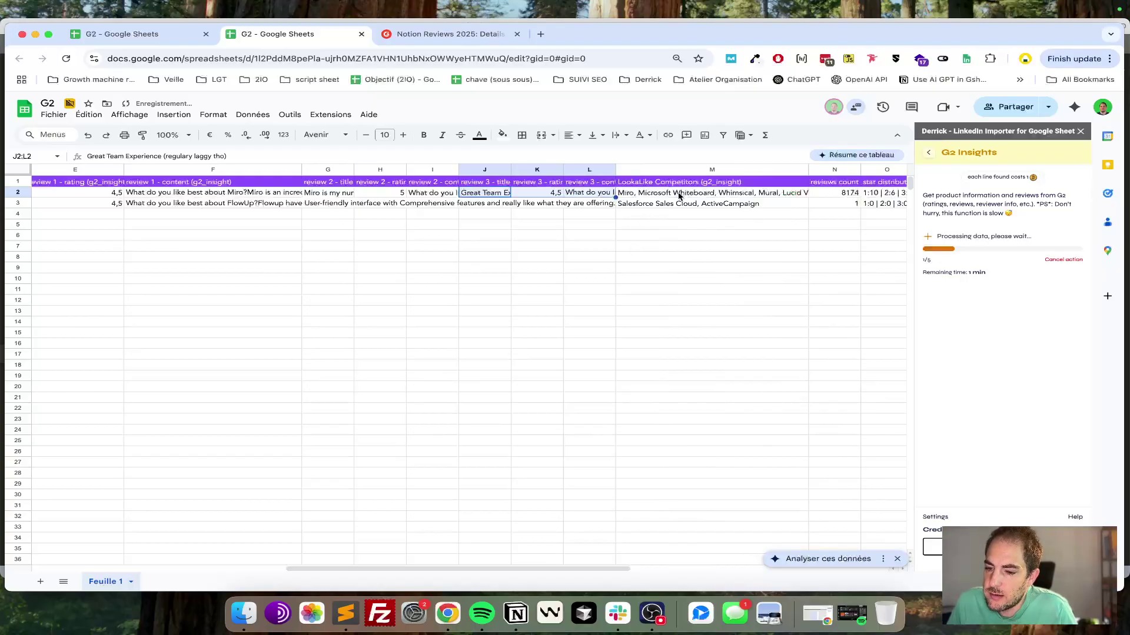
{"action": "scroll", "coordinate": [692, 212], "scroll_direction": "right", "scroll_amount": 2}
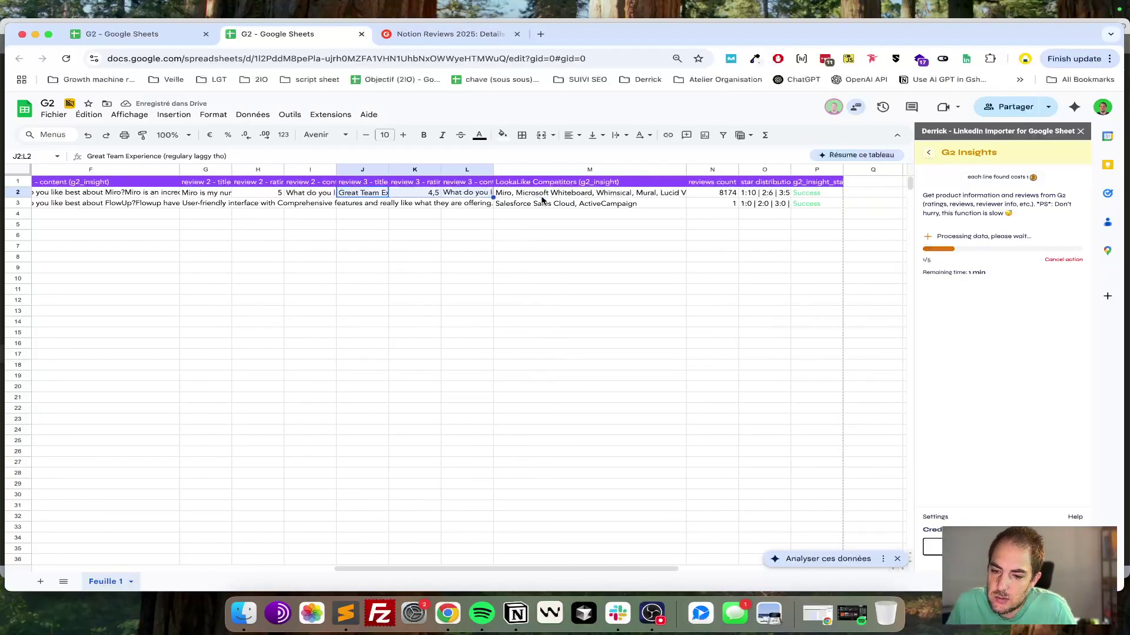
{"action": "left_click", "coordinate": [565, 170]}
{"action": "left_click_drag", "start_coordinate": [559, 192], "coordinate": [561, 210]}
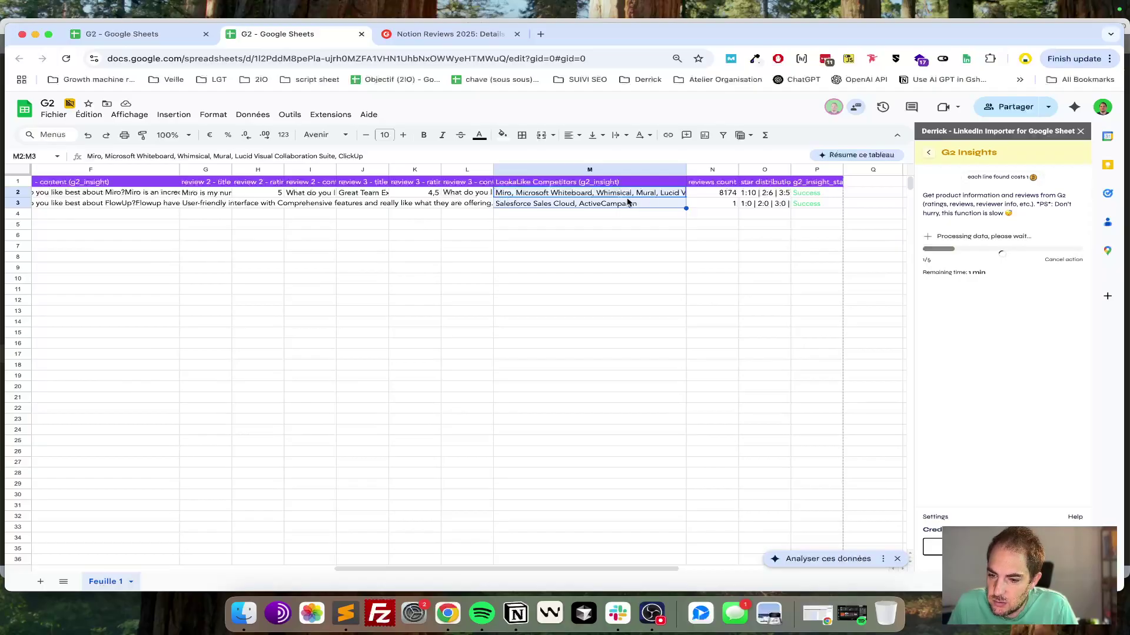
Compare the product names in column A with the insight columns, and open Miro's competitors cell M2 to read its full list.
{"action": "scroll", "coordinate": [662, 199], "scroll_direction": "left", "scroll_amount": 10}
{"action": "left_click_drag", "start_coordinate": [56, 192], "coordinate": [64, 446]}
{"action": "scroll", "coordinate": [560, 282], "scroll_direction": "right", "scroll_amount": 6}
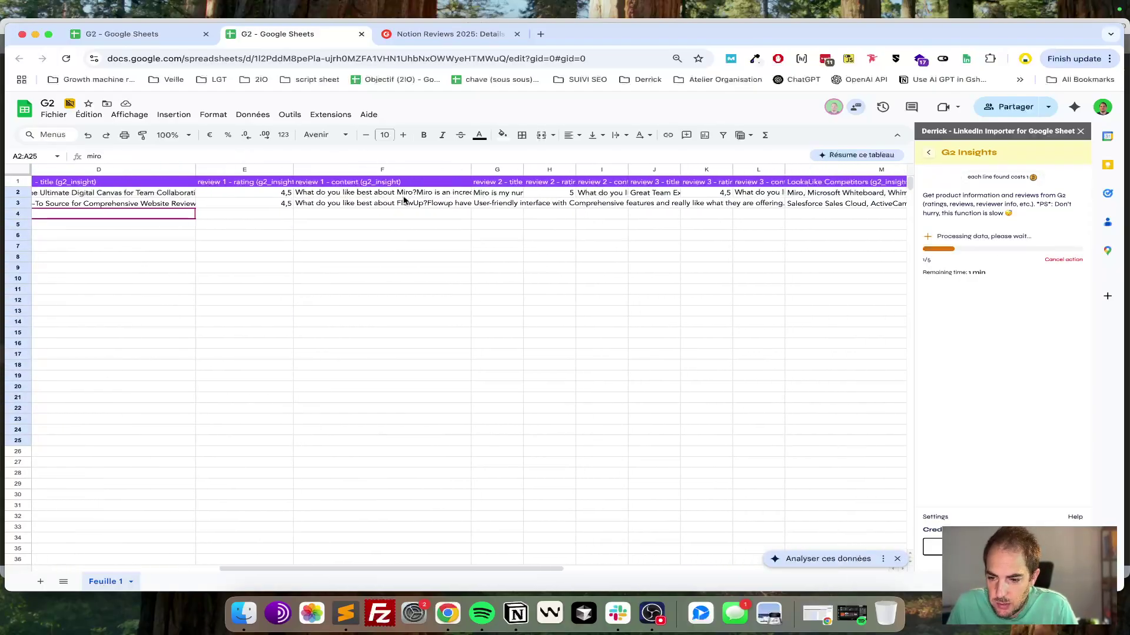
{"action": "scroll", "coordinate": [471, 202], "scroll_direction": "right", "scroll_amount": 3}
{"action": "scroll", "coordinate": [629, 209], "scroll_direction": "right", "scroll_amount": 3}
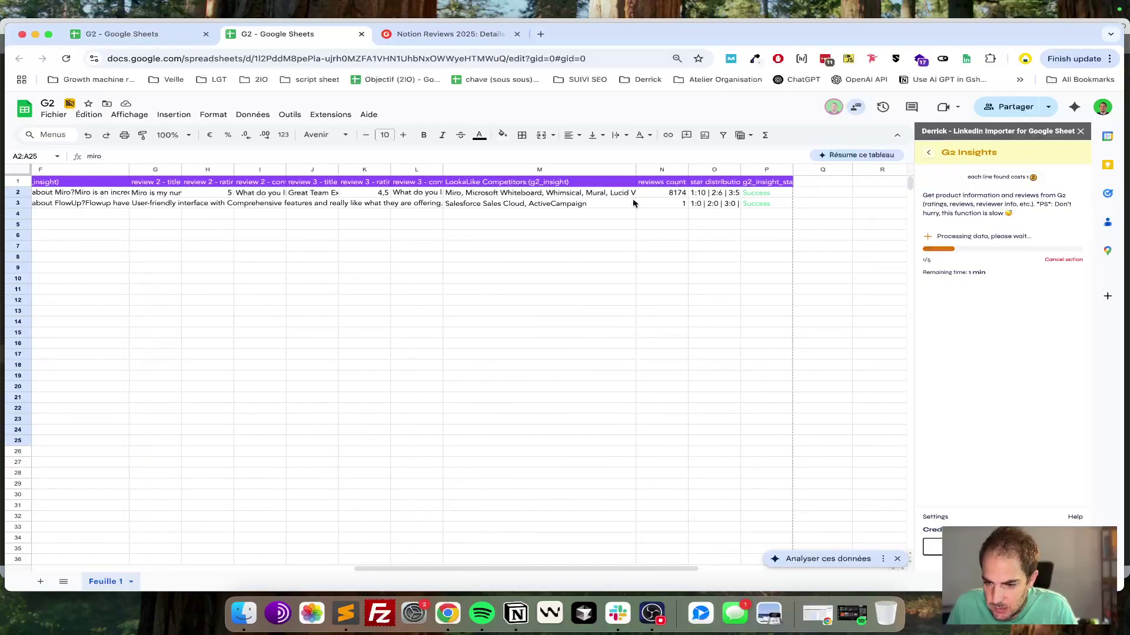
{"action": "double_click", "coordinate": [484, 194]}
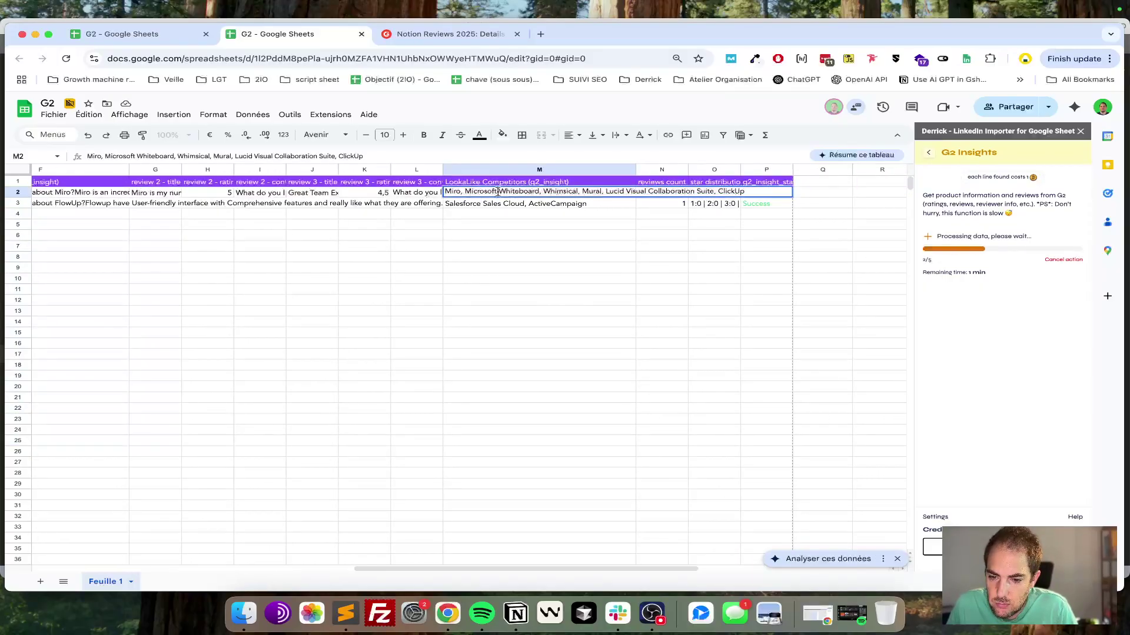
{"action": "left_click", "coordinate": [498, 193]}
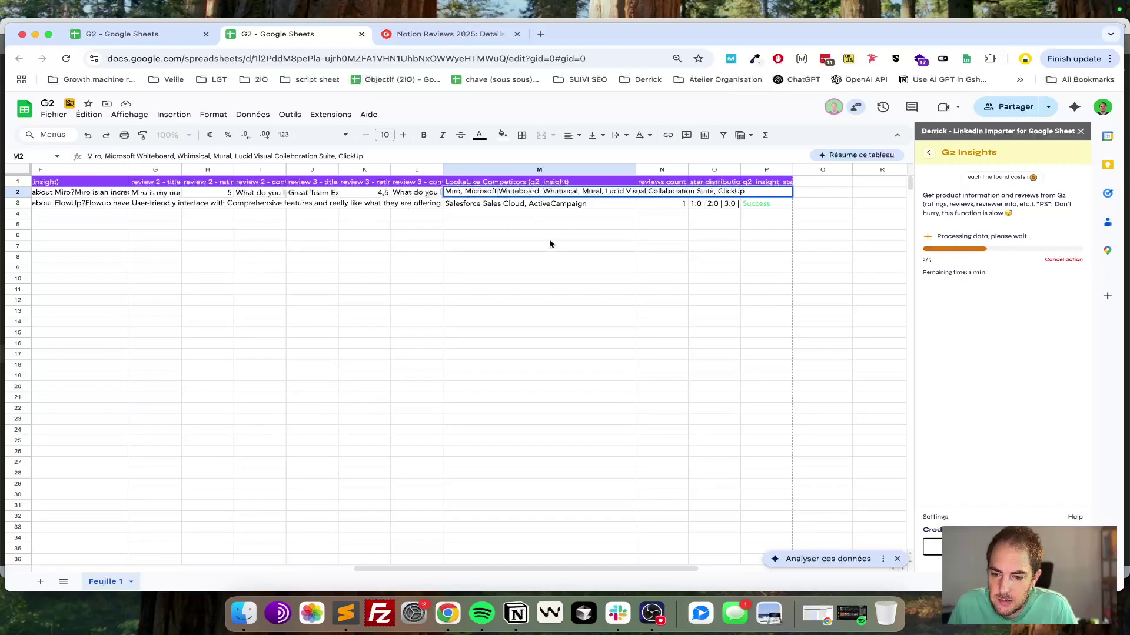
Change Microsoft Whiteboard to MicrosoftWhiteboard in Miro's competitors cell M2 and finish editing the cell.
{"action": "scroll", "coordinate": [595, 247], "scroll_direction": "left", "scroll_amount": 10}
{"action": "scroll", "coordinate": [398, 253], "scroll_direction": "right", "scroll_amount": 9}
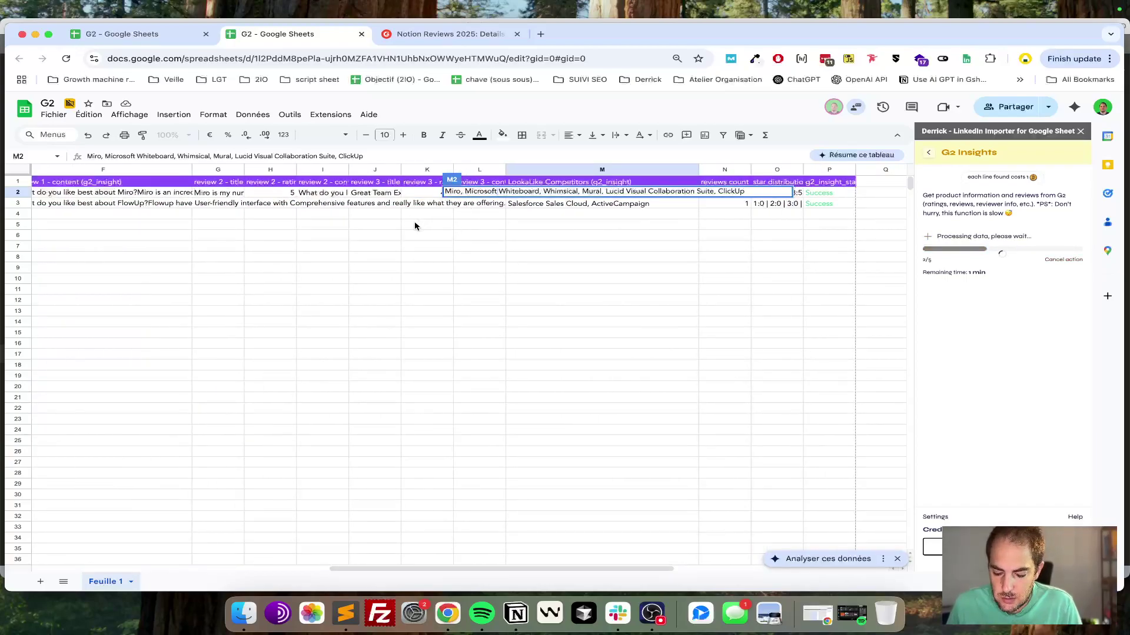
{"action": "type", "text": "-"}
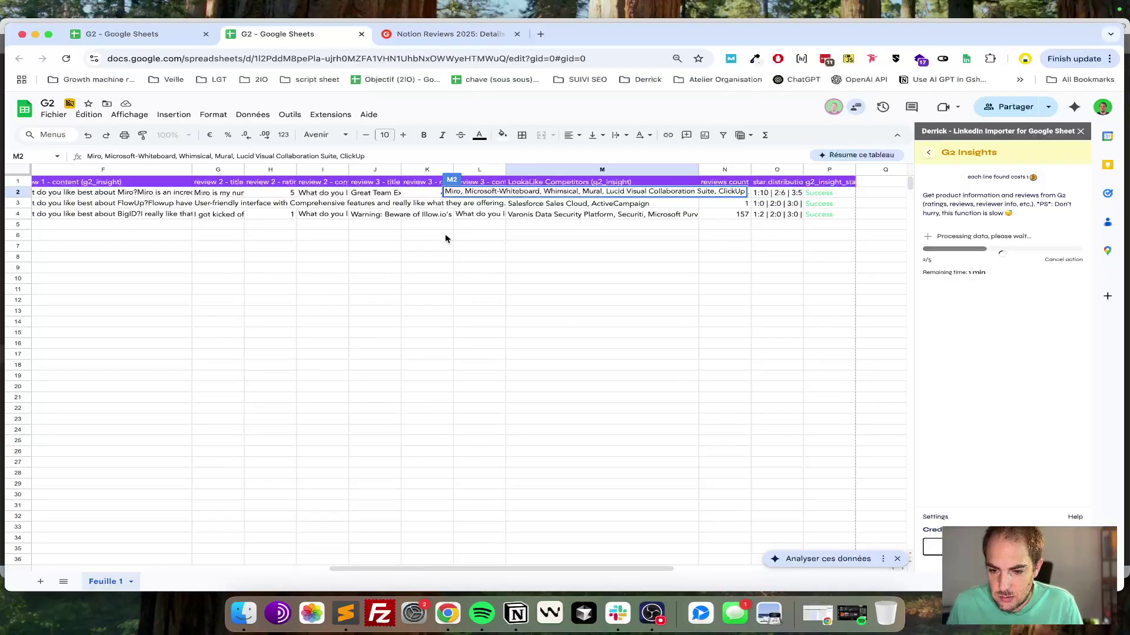
{"action": "left_click", "coordinate": [477, 224]}
{"action": "left_click", "coordinate": [563, 193]}
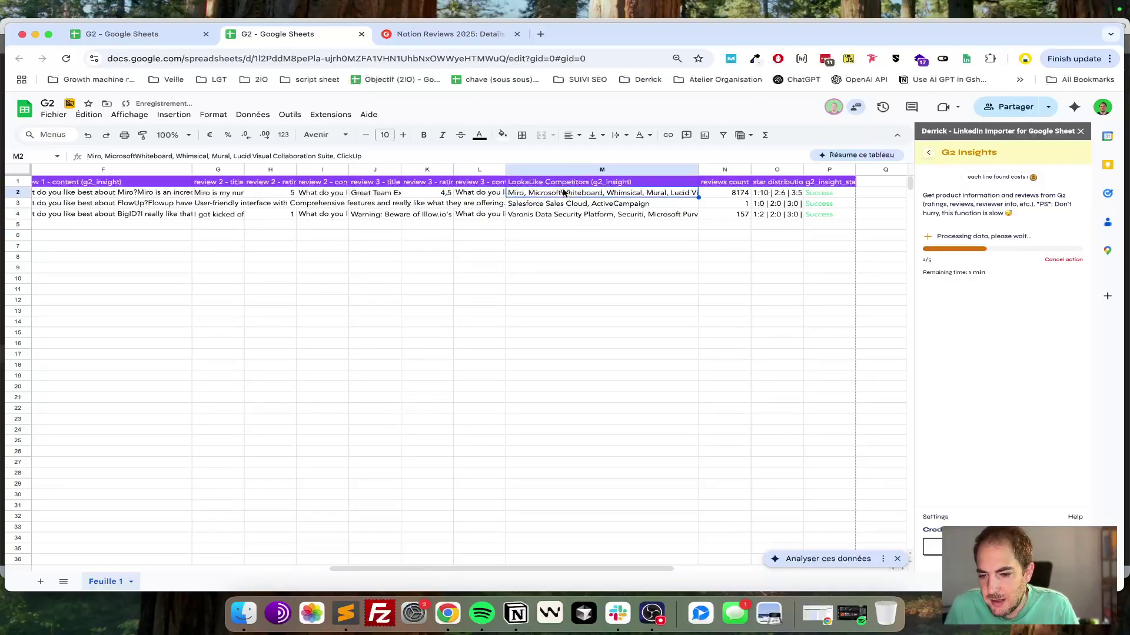
Fit the reviews count and star distribution columns N and O to their contents, and check the Miro and FlowUp review counts.
{"action": "scroll", "coordinate": [563, 193], "scroll_direction": "right", "scroll_amount": 3}
{"action": "double_click", "coordinate": [603, 170]}
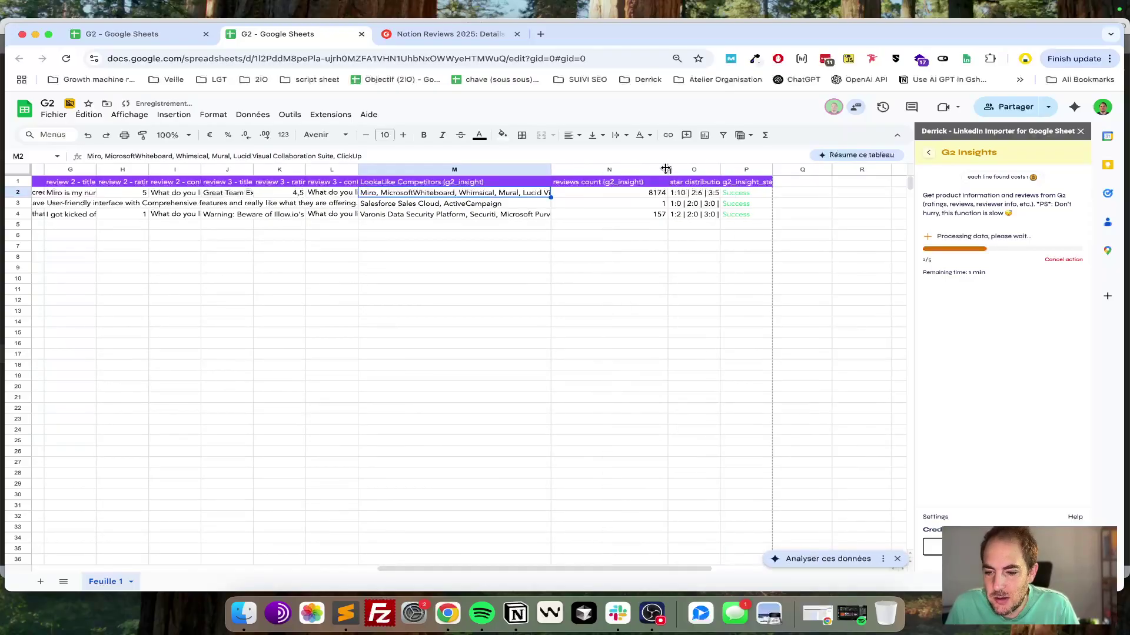
{"action": "left_click_drag", "start_coordinate": [618, 193], "coordinate": [617, 204]}
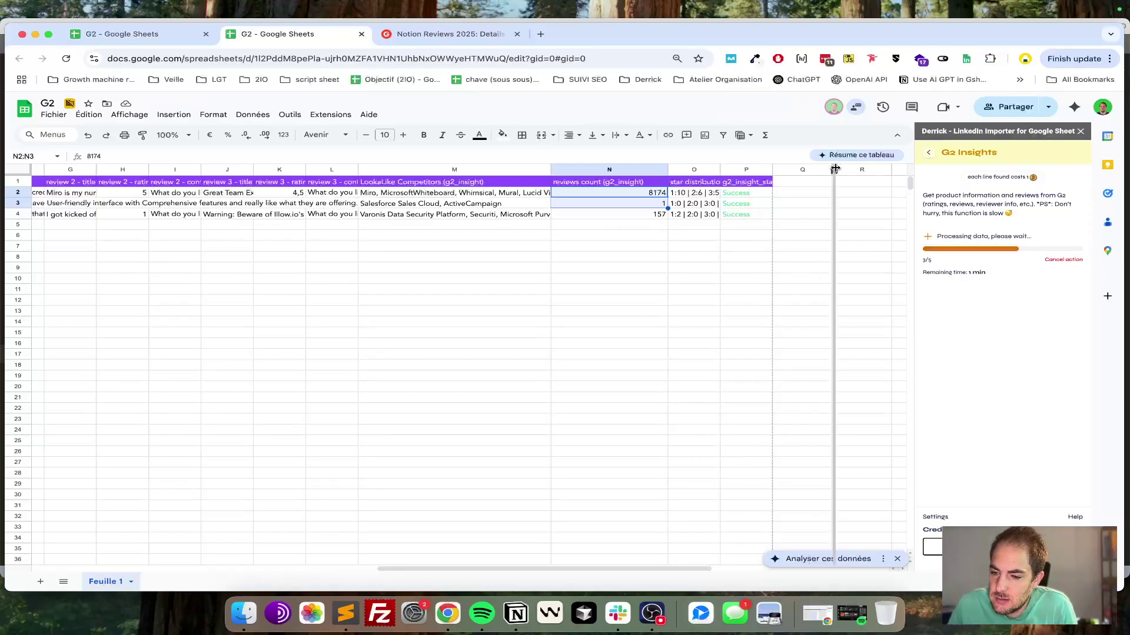
{"action": "double_click", "coordinate": [721, 170]}
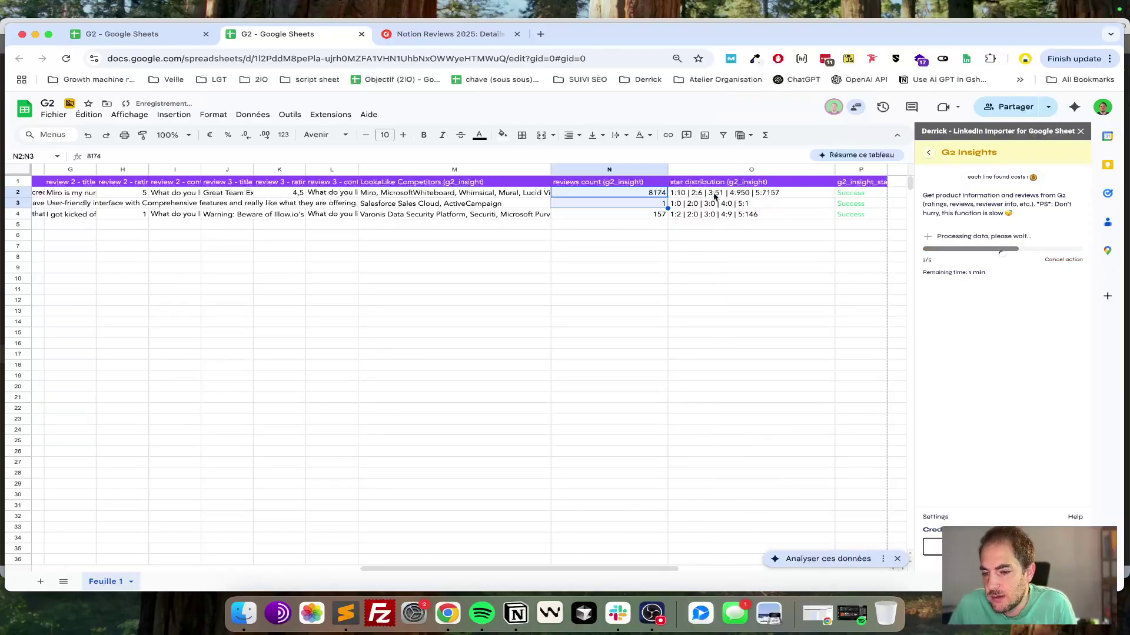
Match Miro in column A with its star distribution in O2, and open that cell to highlight the 1-star review count.
{"action": "scroll", "coordinate": [379, 206], "scroll_direction": "left", "scroll_amount": 10}
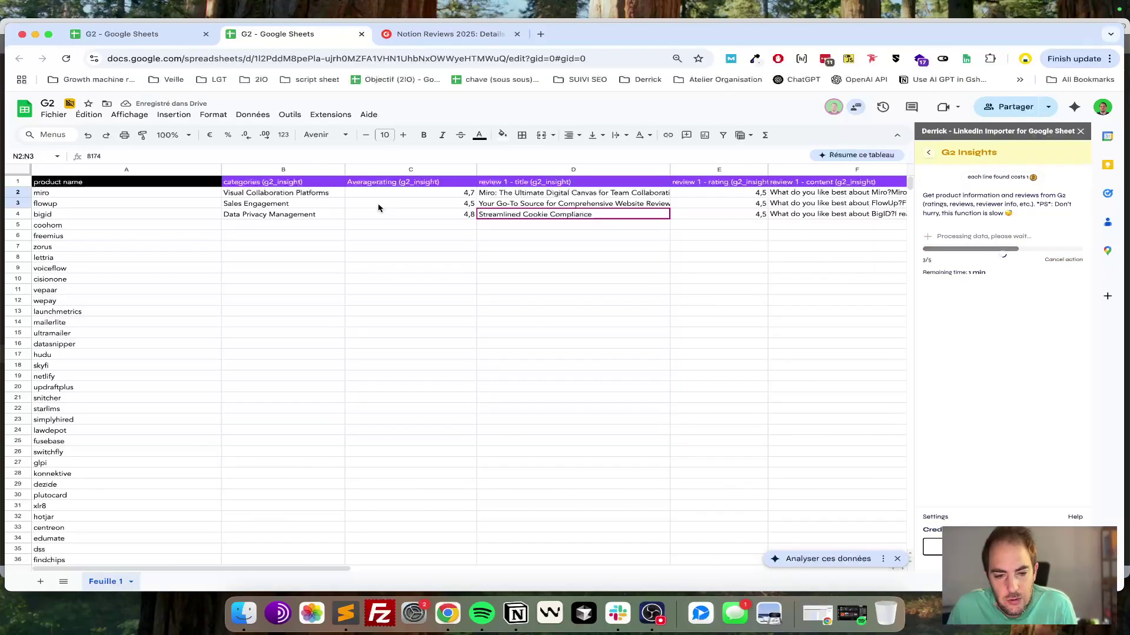
{"action": "left_click", "coordinate": [115, 192]}
{"action": "scroll", "coordinate": [111, 197], "scroll_direction": "right", "scroll_amount": 12}
{"action": "scroll", "coordinate": [108, 198], "scroll_direction": "left", "scroll_amount": 3}
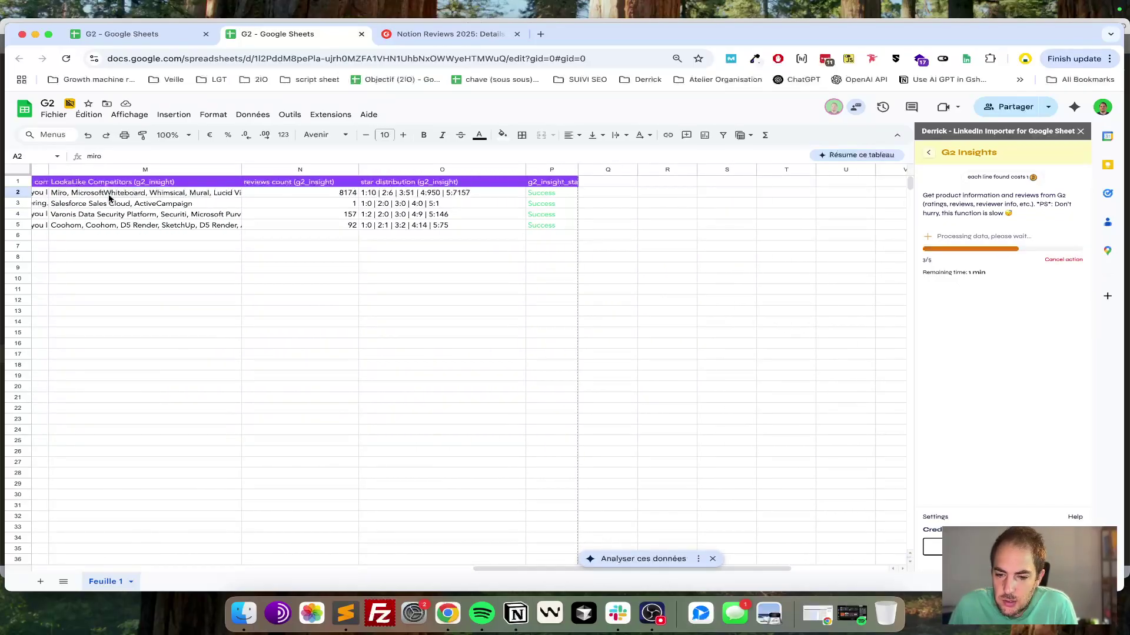
{"action": "left_click", "coordinate": [370, 194]}
{"action": "double_click", "coordinate": [367, 194]}
{"action": "left_click", "coordinate": [364, 192]}
{"action": "left_click_drag", "start_coordinate": [375, 193], "coordinate": [369, 192]}
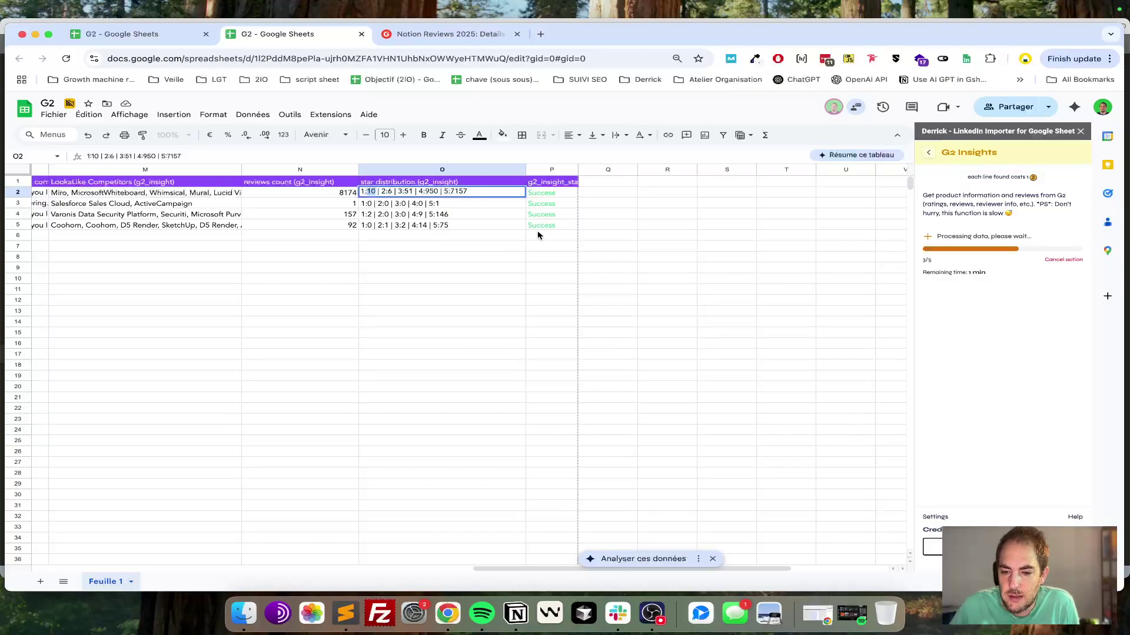
Highlight the 5-star entry in Miro's star distribution cell O2, and leave the cell without changing it.
{"action": "left_click", "coordinate": [448, 191]}
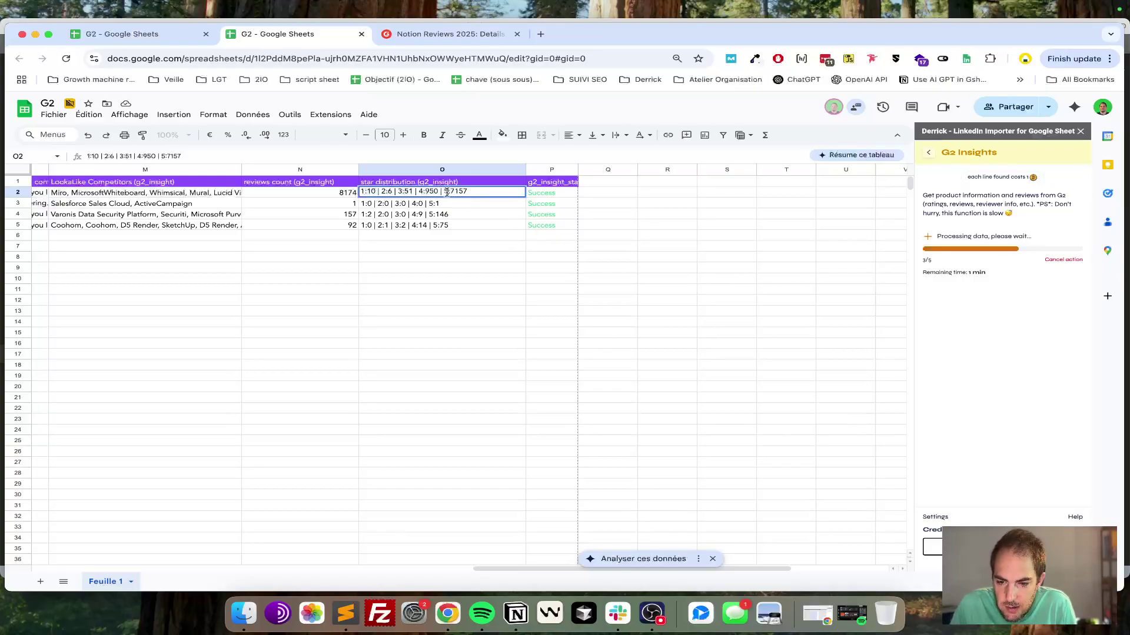
{"action": "left_click_drag", "start_coordinate": [452, 192], "coordinate": [535, 195]}
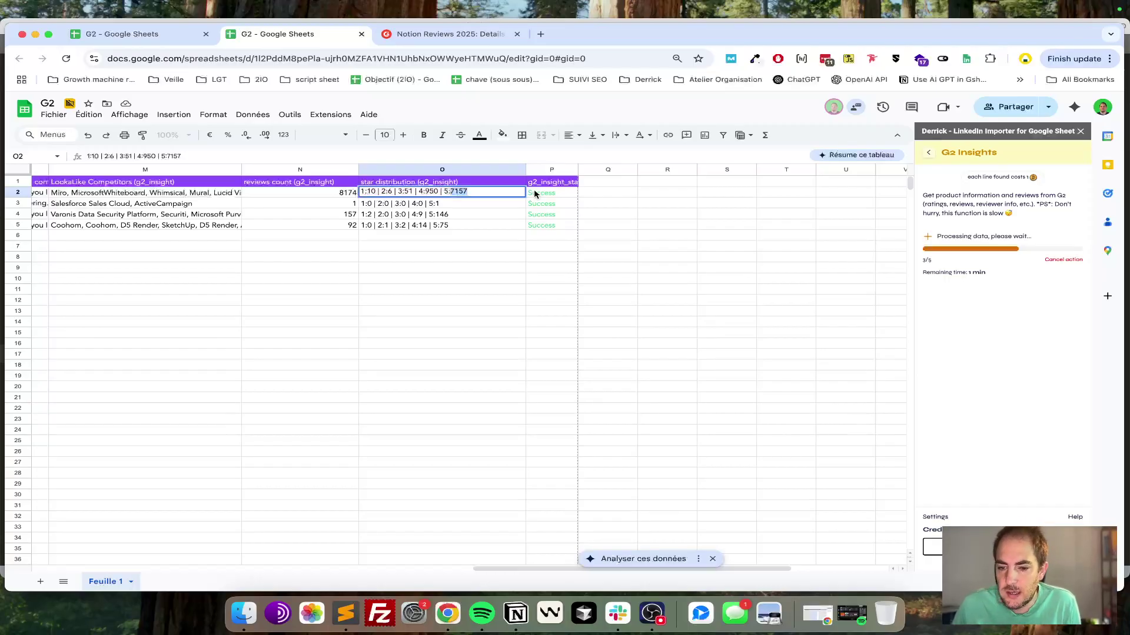
{"action": "double_click", "coordinate": [448, 191]}
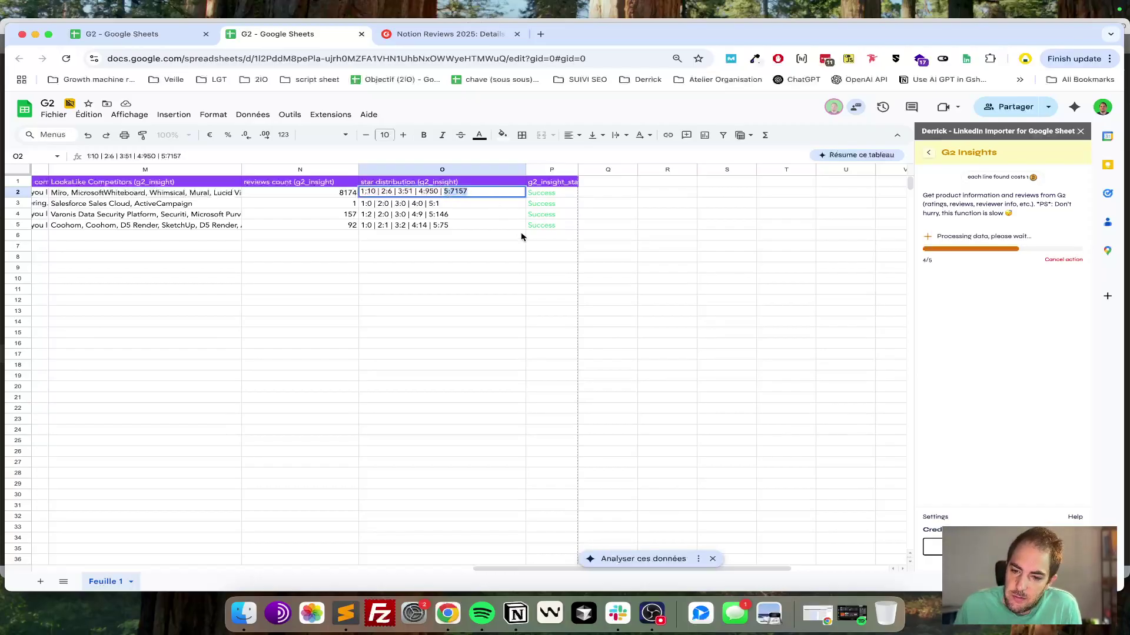
{"action": "left_click", "coordinate": [458, 270]}
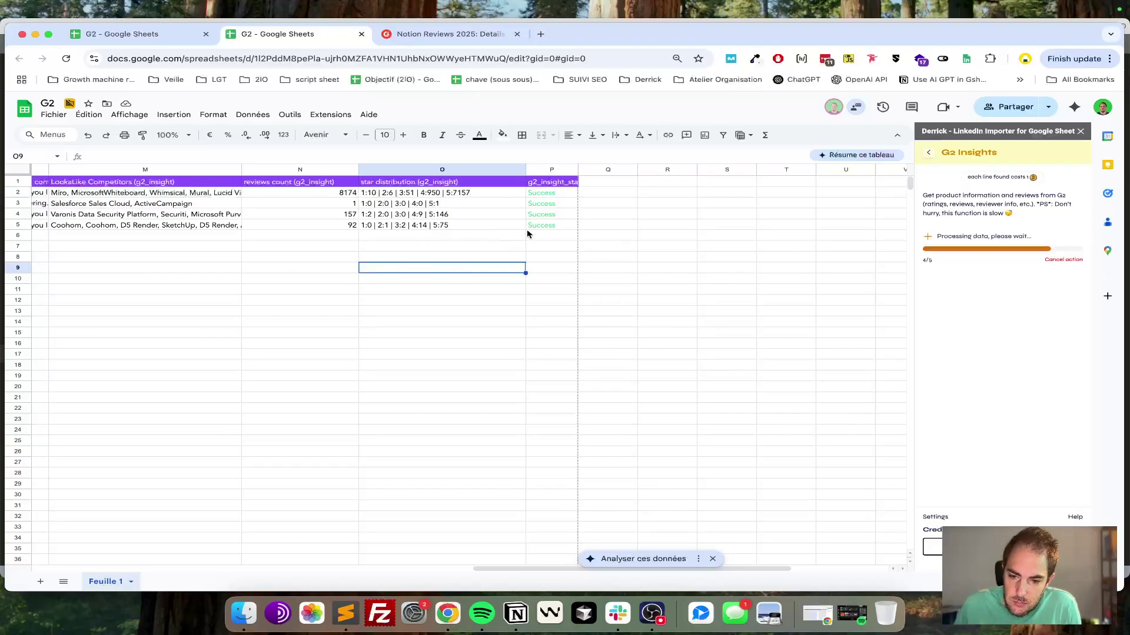
Check the star distribution header in O1 and select the enriched products' star distributions in O2:O6.
{"action": "left_click", "coordinate": [420, 184]}
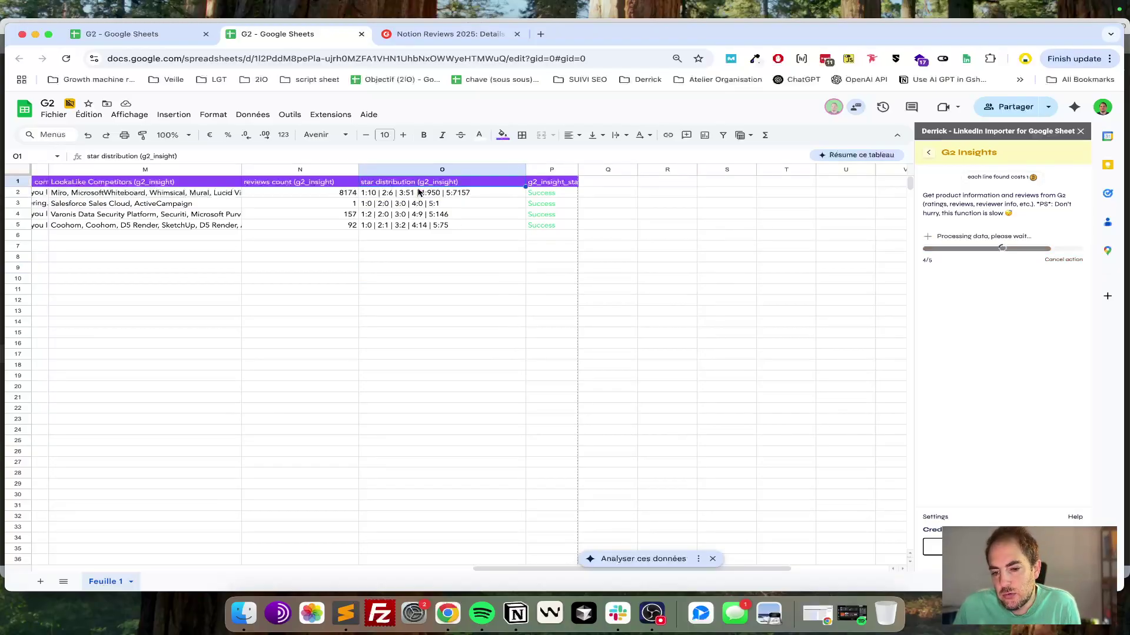
{"action": "left_click_drag", "start_coordinate": [420, 193], "coordinate": [414, 226]}
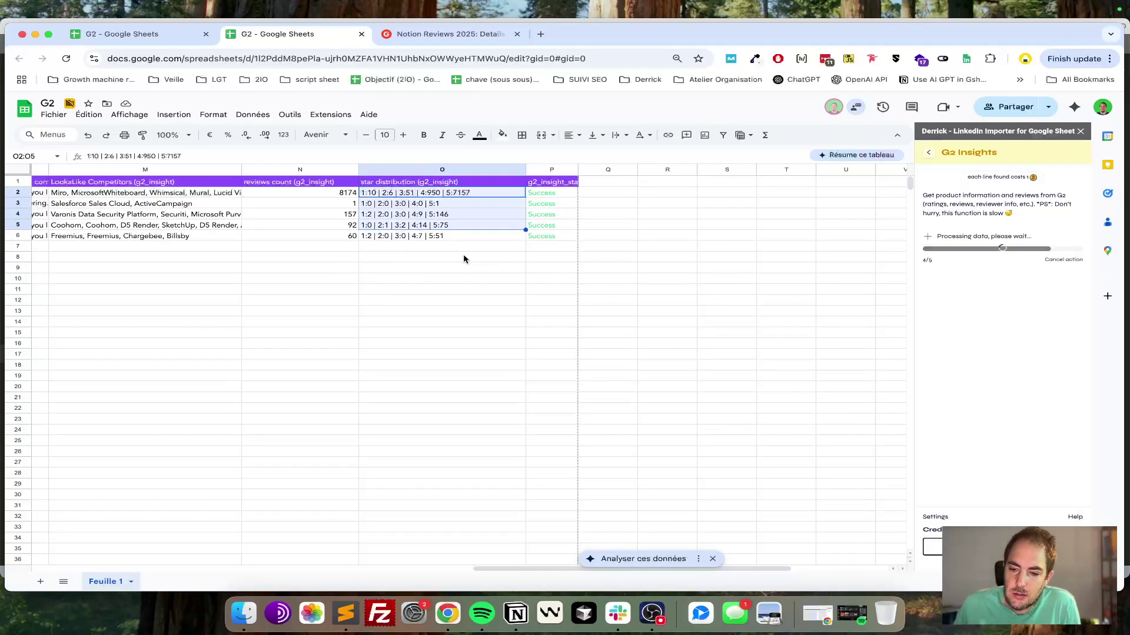
{"action": "scroll", "coordinate": [377, 237], "scroll_direction": "right", "scroll_amount": 10}
{"action": "scroll", "coordinate": [371, 237], "scroll_direction": "left", "scroll_amount": 9}
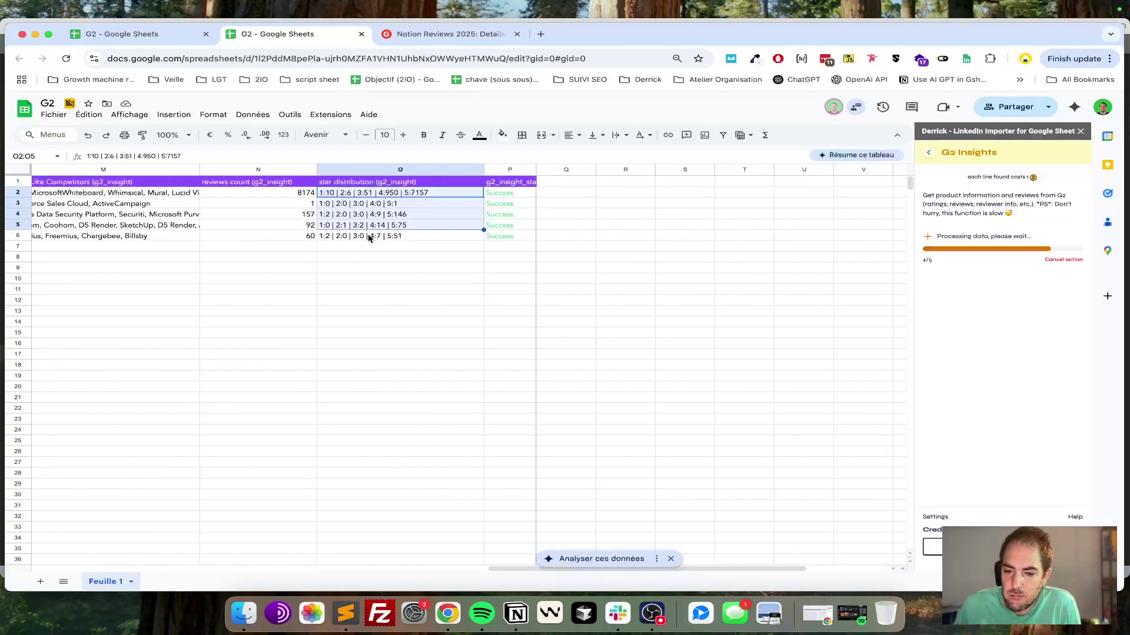
{"action": "left_click_drag", "start_coordinate": [406, 237], "coordinate": [405, 198]}
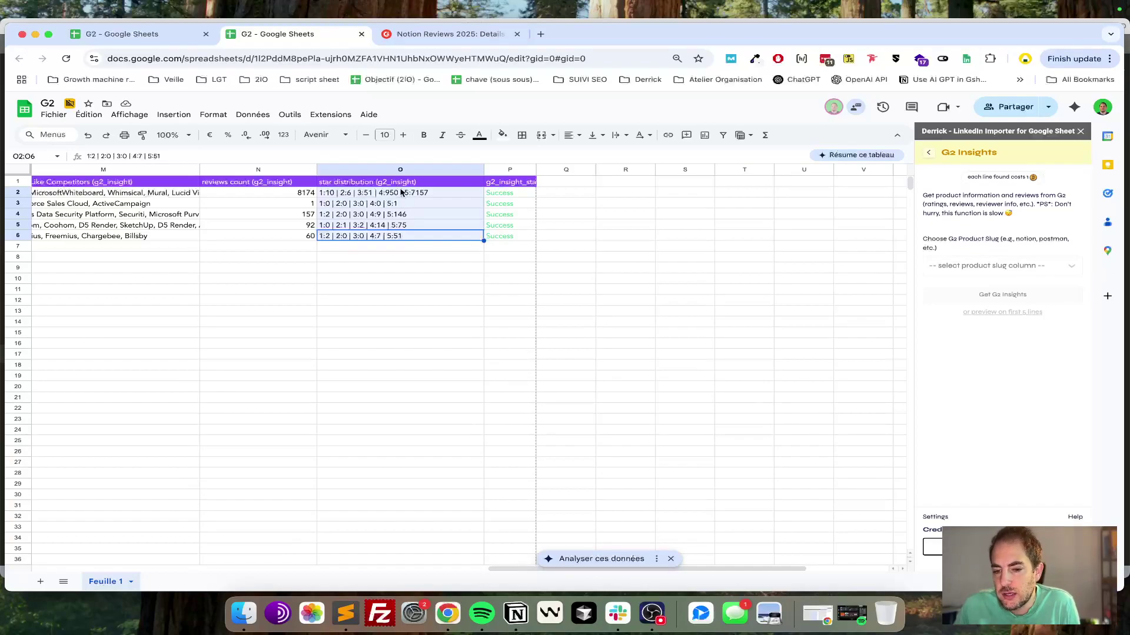
Look across the enriched insight columns and reselect the star distribution cells from Miro down to Freemius.
{"action": "scroll", "coordinate": [351, 260], "scroll_direction": "left", "scroll_amount": 10}
{"action": "scroll", "coordinate": [351, 260], "scroll_direction": "right", "scroll_amount": 10}
{"action": "scroll", "coordinate": [351, 260], "scroll_direction": "left", "scroll_amount": 5}
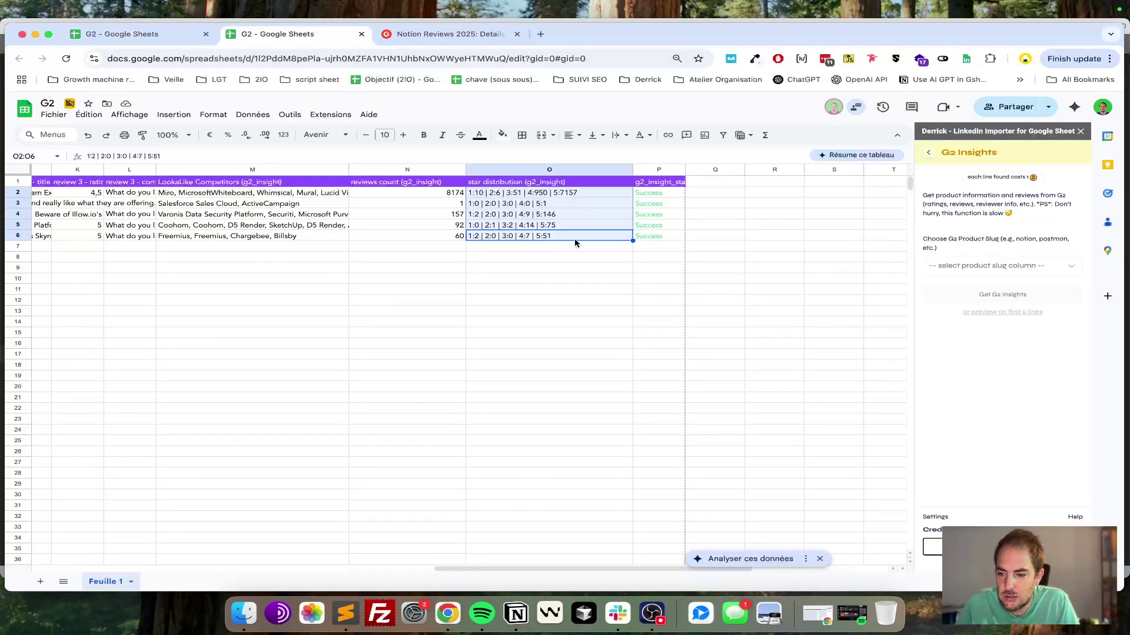
{"action": "left_click_drag", "start_coordinate": [532, 194], "coordinate": [530, 244]}
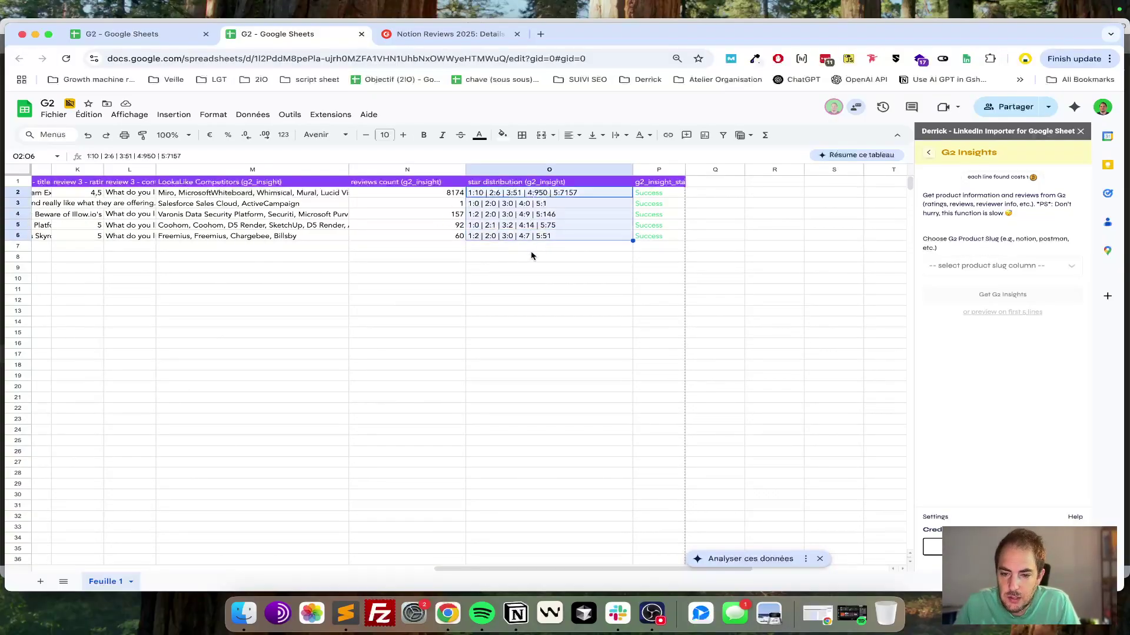
Select the LookaLike Competitors cells M2:M6 and widen column M to show more of the longer lists.
{"action": "scroll", "coordinate": [170, 207], "scroll_direction": "left", "scroll_amount": 15}
{"action": "scroll", "coordinate": [412, 199], "scroll_direction": "right", "scroll_amount": 10}
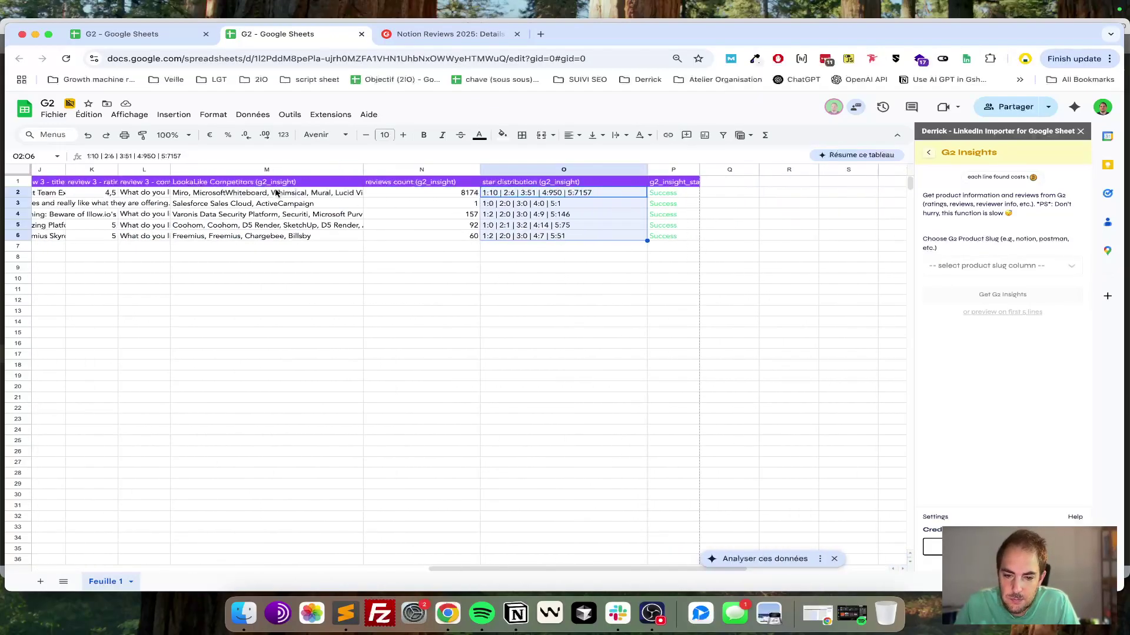
{"action": "left_click_drag", "start_coordinate": [276, 194], "coordinate": [238, 236]}
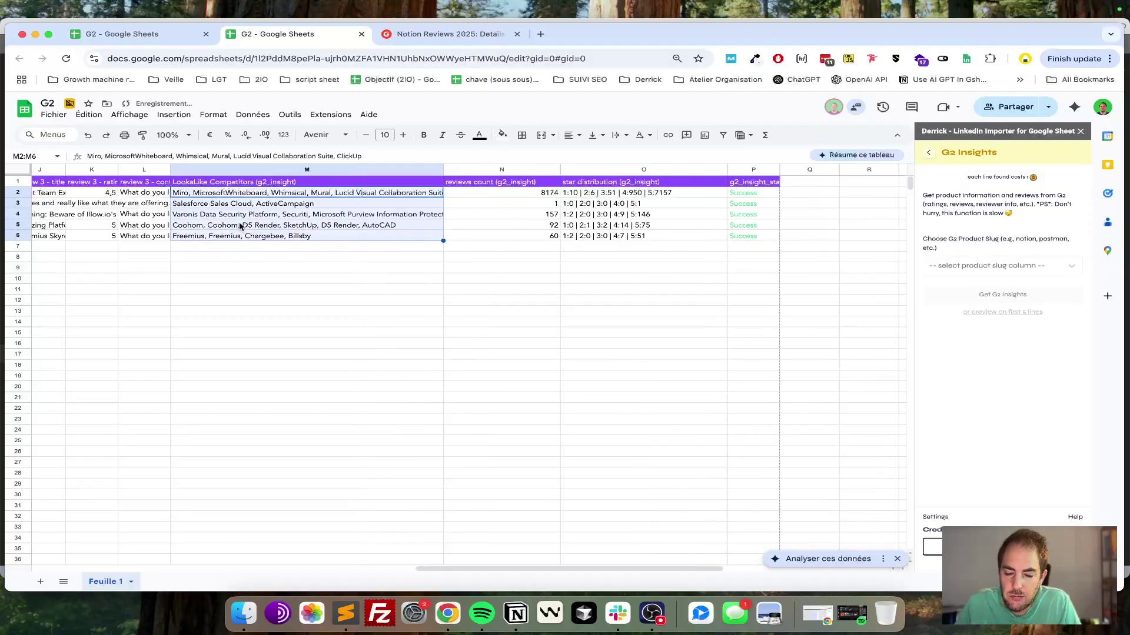
Select Miro in the product name column, and compare it with the LookaLike Competitors entries by selecting M2:M9.
{"action": "scroll", "coordinate": [238, 236], "scroll_direction": "left", "scroll_amount": 10}
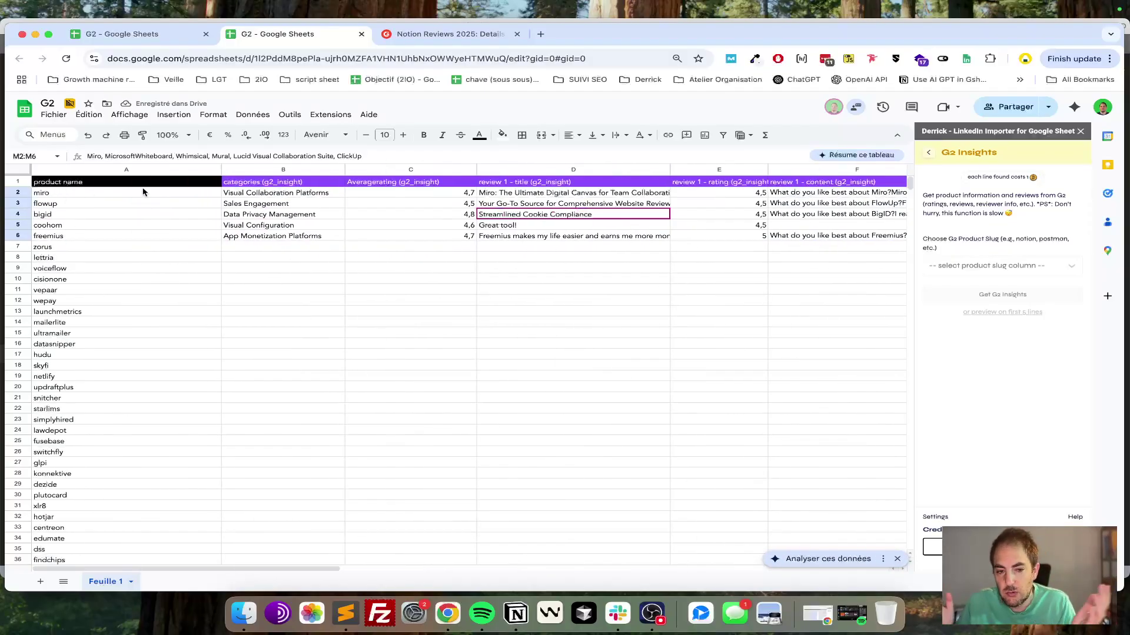
{"action": "left_click", "coordinate": [110, 192]}
{"action": "scroll", "coordinate": [108, 193], "scroll_direction": "right", "scroll_amount": 5}
{"action": "scroll", "coordinate": [109, 193], "scroll_direction": "right", "scroll_amount": 10}
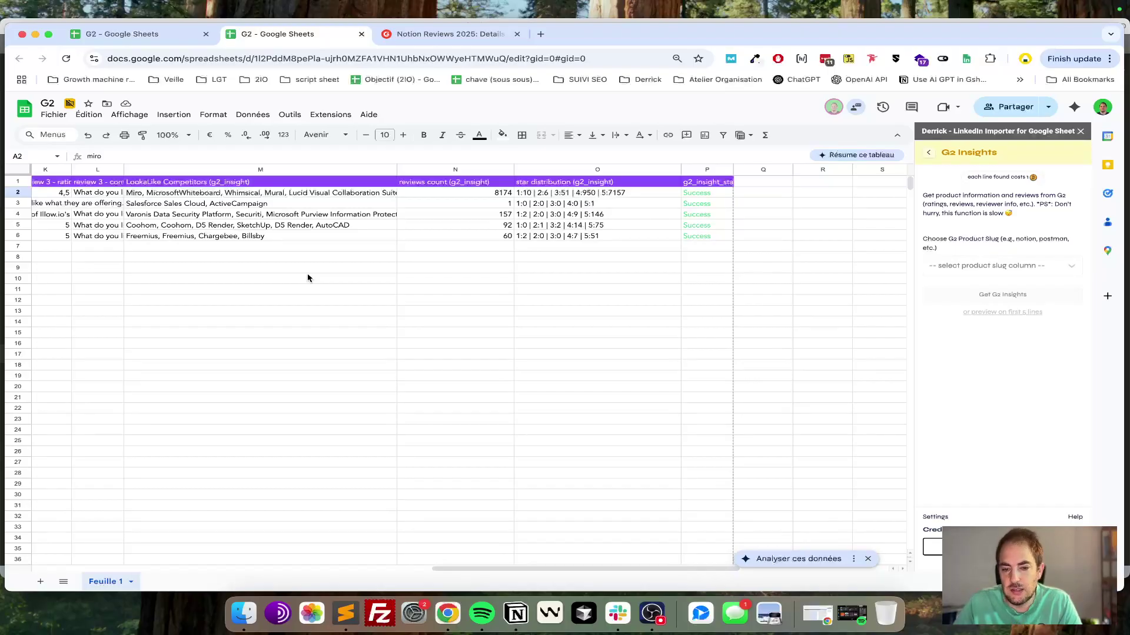
{"action": "left_click_drag", "start_coordinate": [239, 197], "coordinate": [244, 271]}
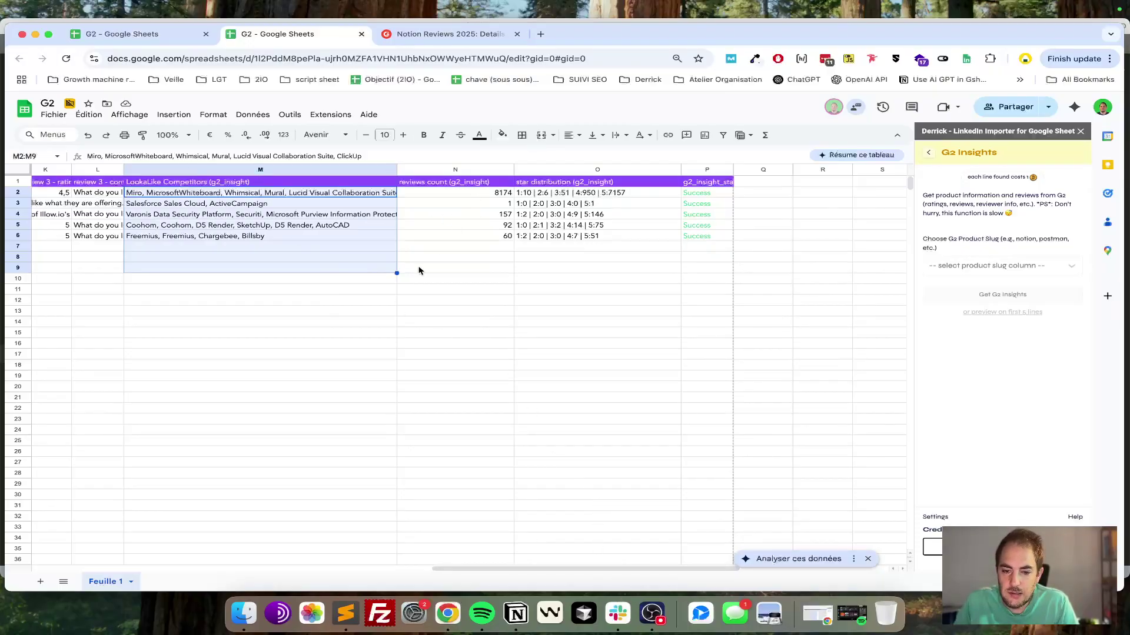
Review the review 1 to review 3 columns, highlight the G2 Insights function title, and select empty cell I15.
{"action": "scroll", "coordinate": [536, 370], "scroll_direction": "left", "scroll_amount": 10}
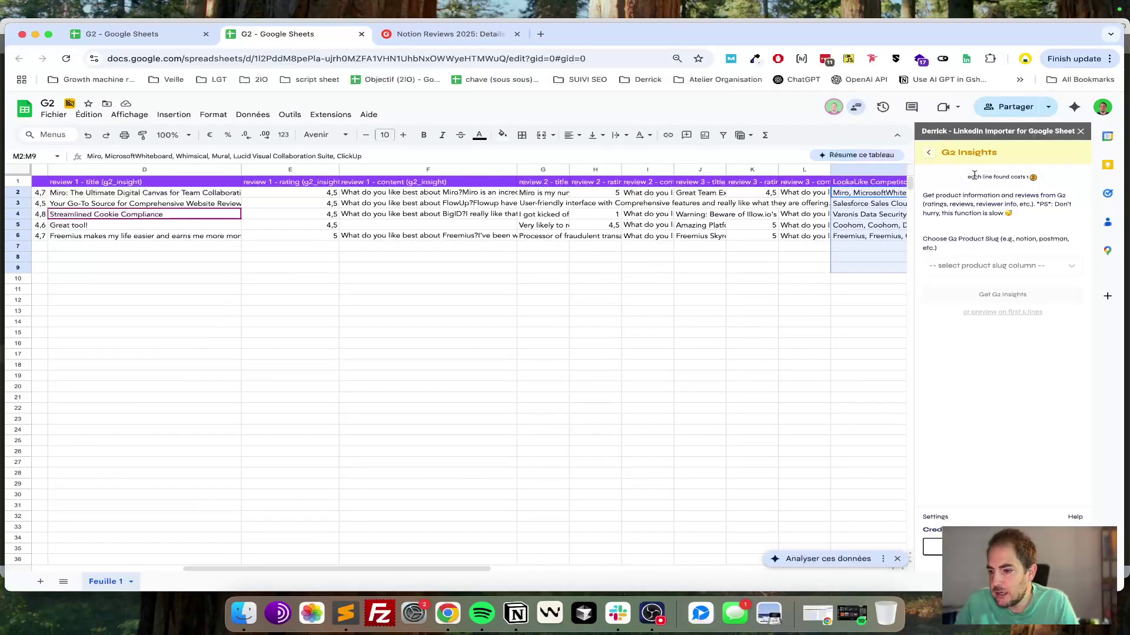
{"action": "left_click_drag", "start_coordinate": [948, 151], "coordinate": [1050, 155]}
{"action": "left_click", "coordinate": [627, 338]}
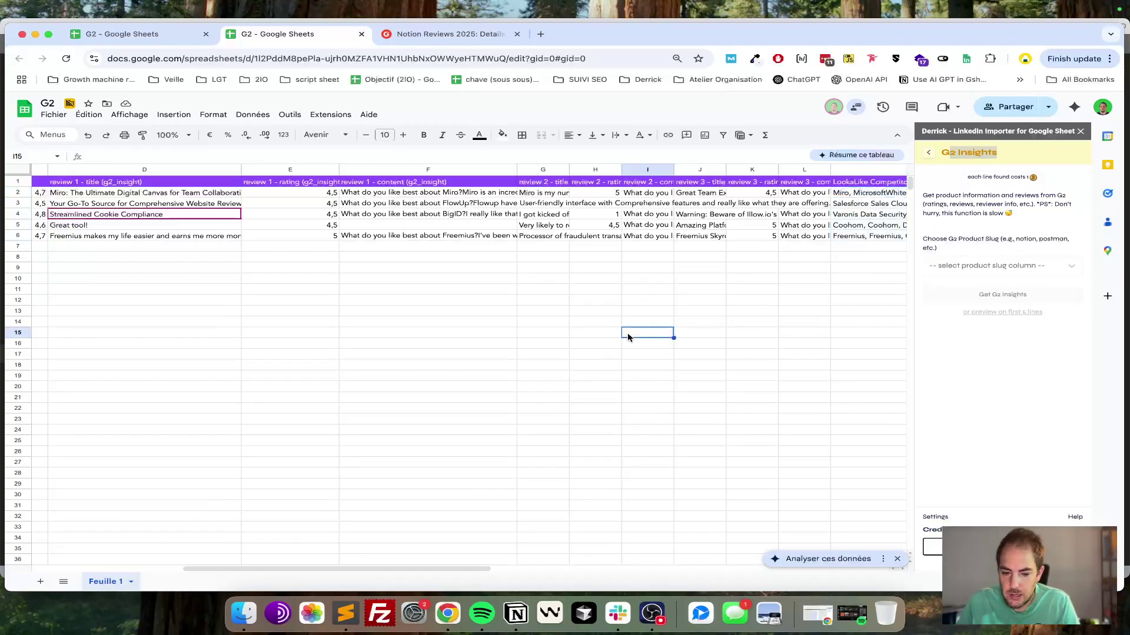